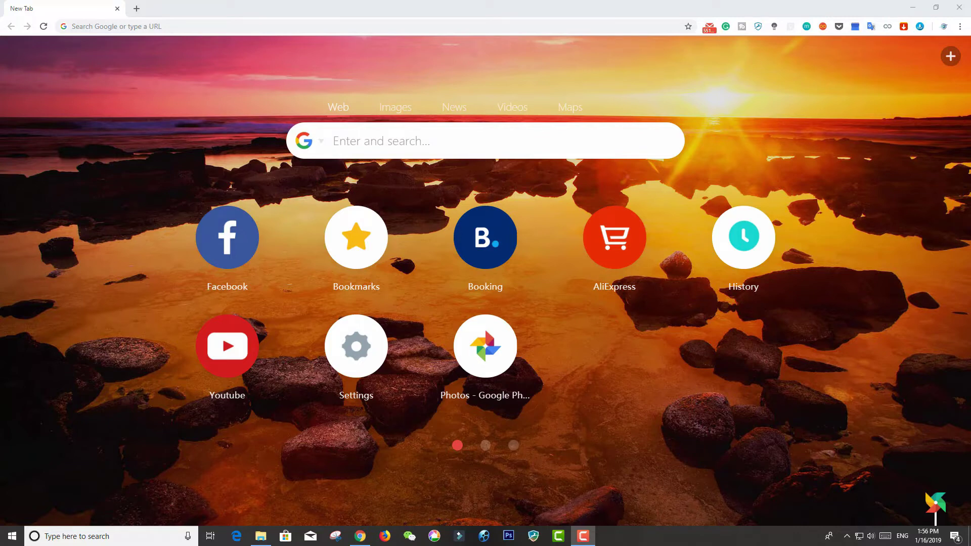
Go to Canva's 'All Your Designs' page via the Chrome address-bar suggestion.
{"action": "left_click", "coordinate": [199, 22]}
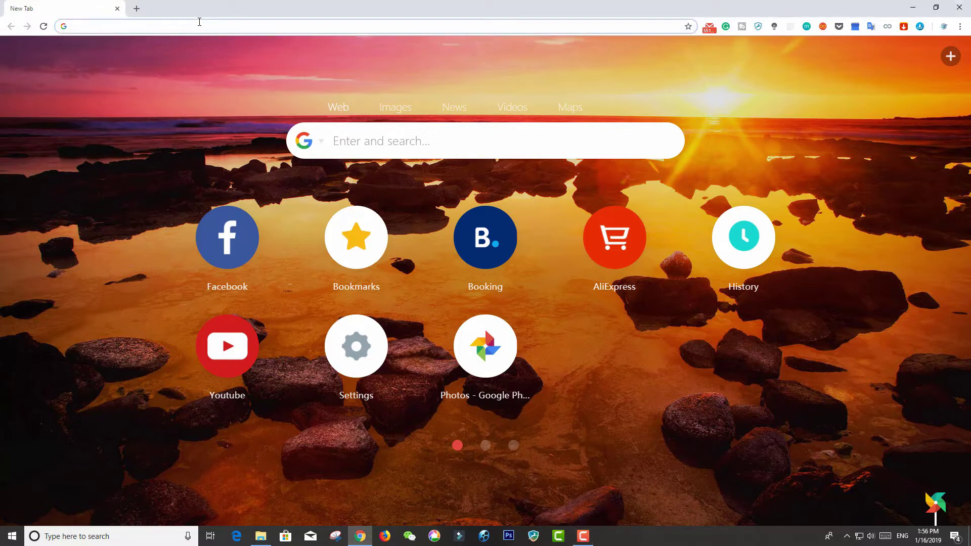
{"action": "type", "text": "crazyhd.com"}
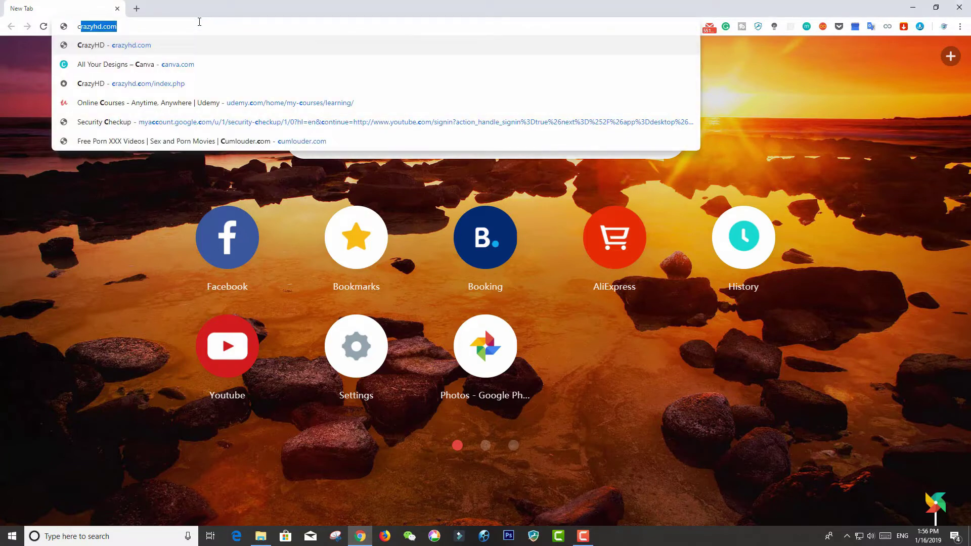
{"action": "left_click", "coordinate": [205, 59]}
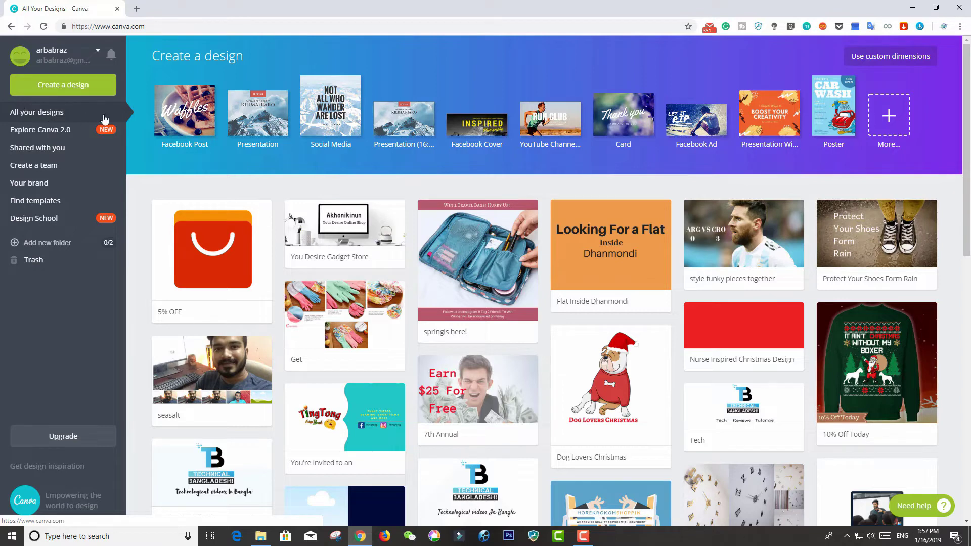
{"action": "mouse_move", "coordinate": [611, 390]}
{"action": "scroll", "coordinate": [577, 321], "scroll_direction": "down", "scroll_amount": 3}
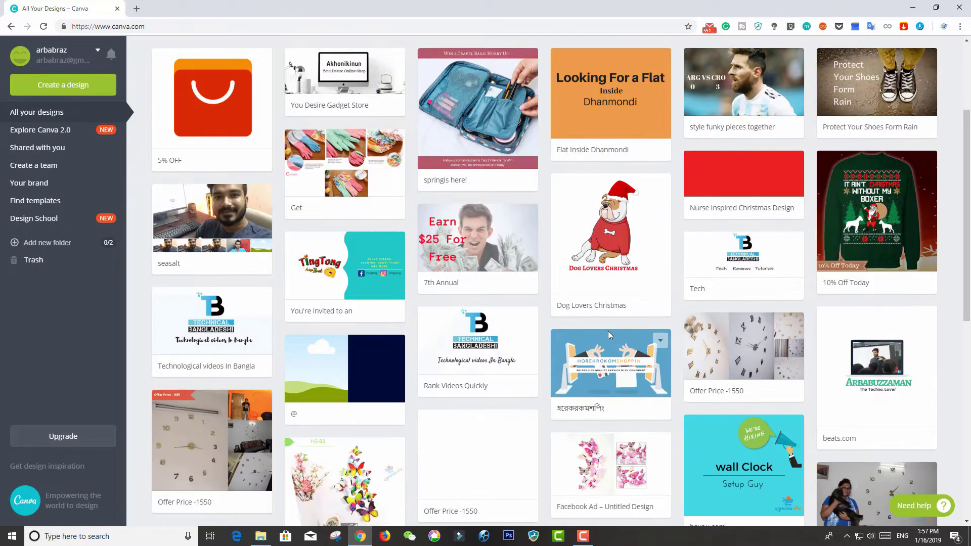
{"action": "scroll", "coordinate": [582, 299], "scroll_direction": "down", "scroll_amount": 5}
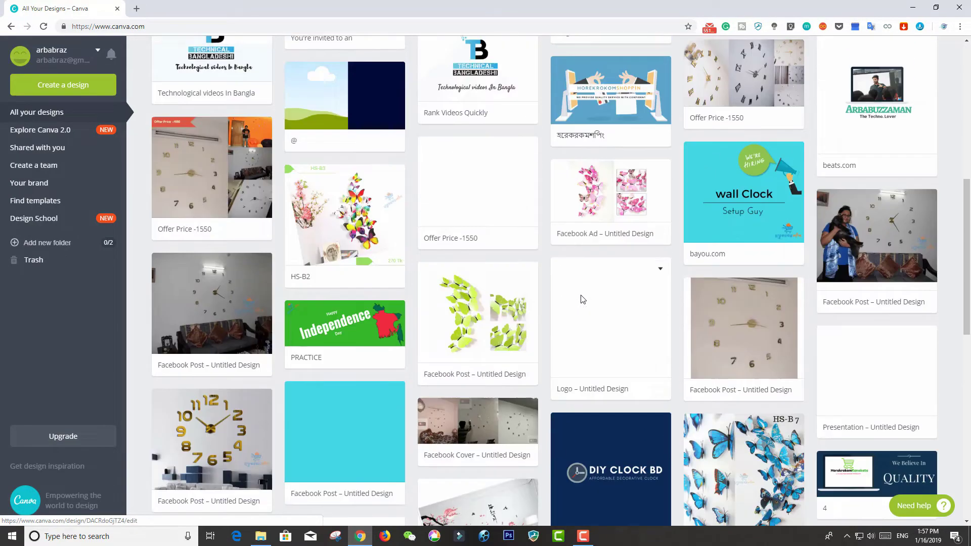
{"action": "scroll", "coordinate": [581, 299], "scroll_direction": "up", "scroll_amount": 6}
{"action": "scroll", "coordinate": [581, 303], "scroll_direction": "up", "scroll_amount": 3}
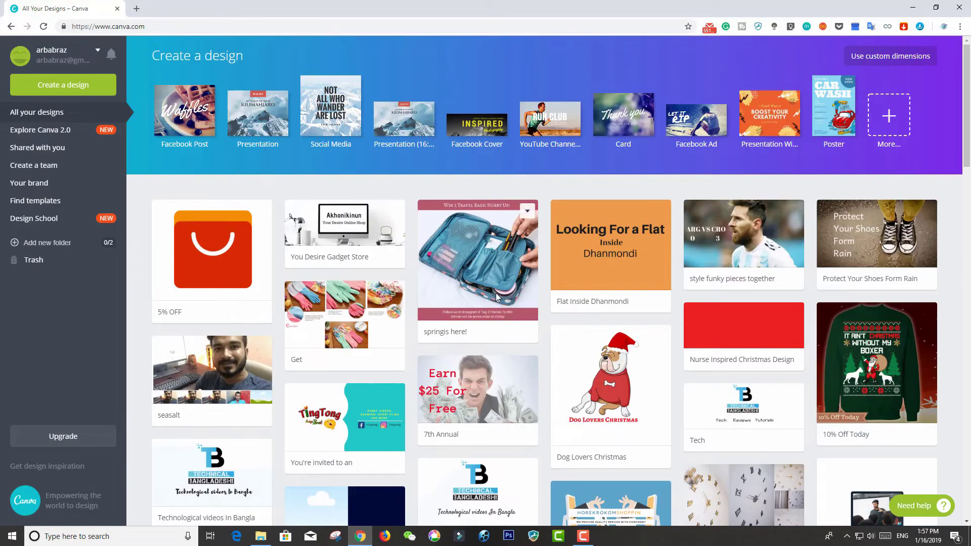
{"action": "scroll", "coordinate": [497, 296], "scroll_direction": "down", "scroll_amount": 2}
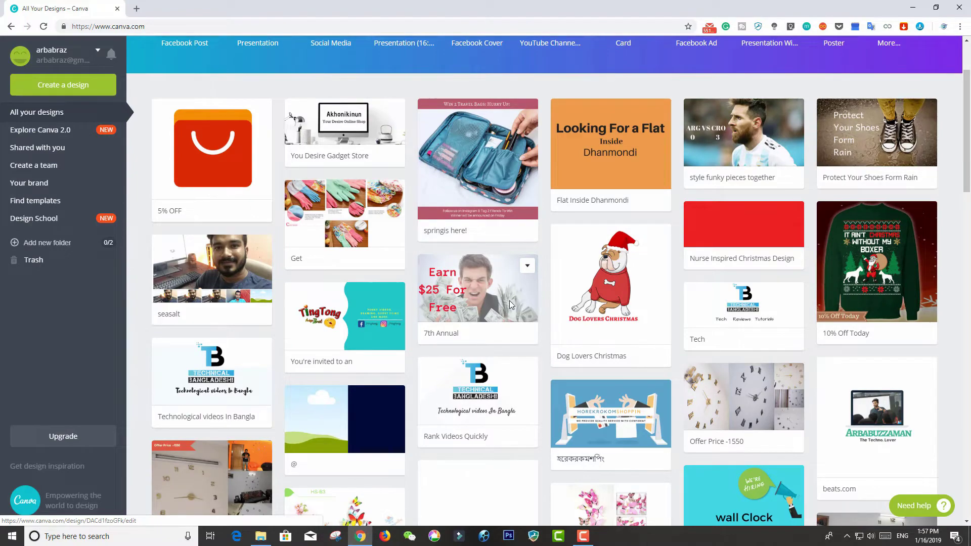
{"action": "scroll", "coordinate": [508, 300], "scroll_direction": "down", "scroll_amount": 2}
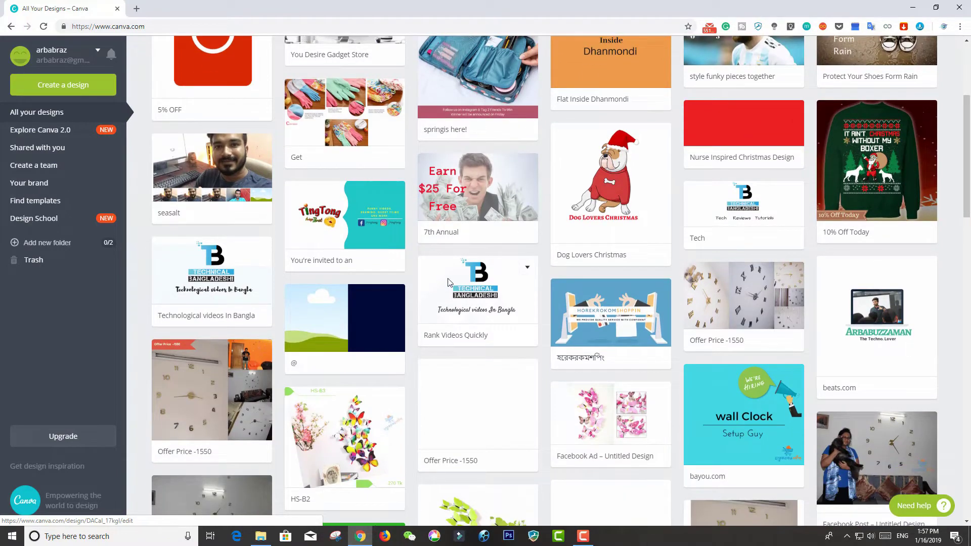
{"action": "scroll", "coordinate": [449, 282], "scroll_direction": "down", "scroll_amount": 2}
{"action": "scroll", "coordinate": [449, 281], "scroll_direction": "down", "scroll_amount": 2}
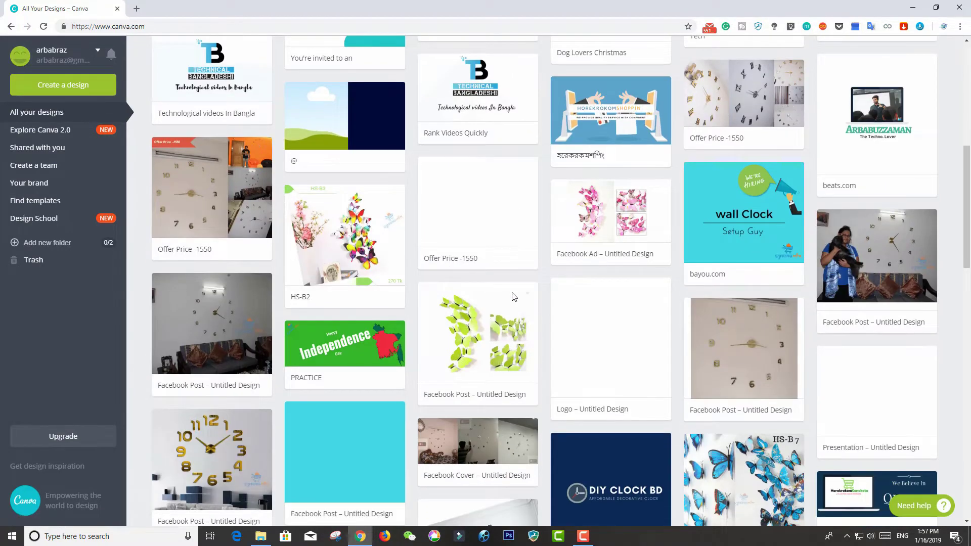
{"action": "mouse_move", "coordinate": [477, 334]}
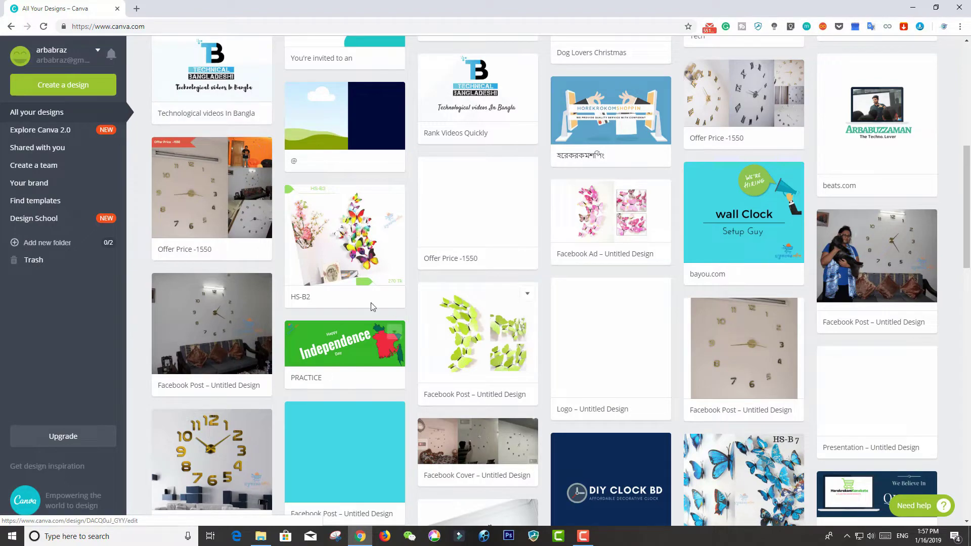
{"action": "scroll", "coordinate": [389, 326], "scroll_direction": "down", "scroll_amount": 4}
{"action": "scroll", "coordinate": [581, 376], "scroll_direction": "down", "scroll_amount": 3}
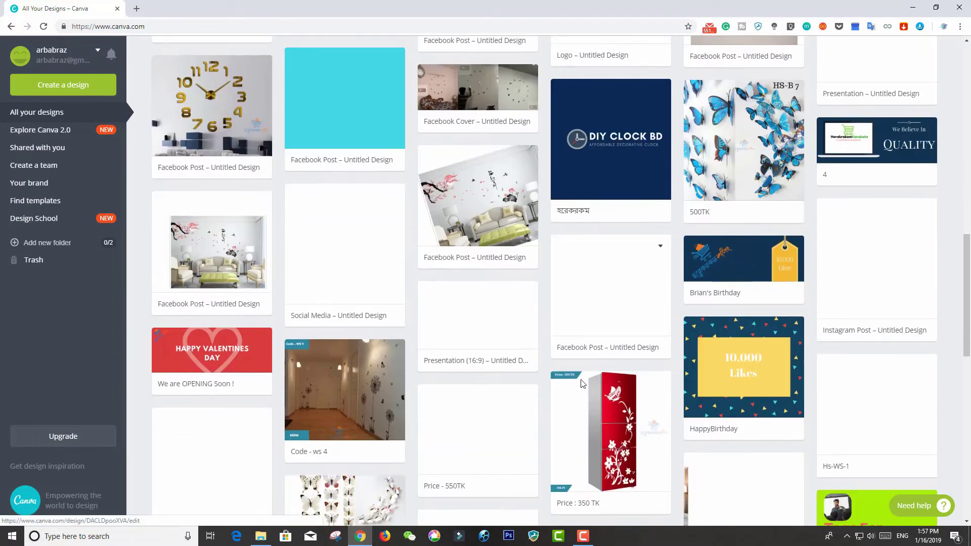
{"action": "scroll", "coordinate": [576, 371], "scroll_direction": "down", "scroll_amount": 1}
{"action": "scroll", "coordinate": [569, 364], "scroll_direction": "down", "scroll_amount": 3}
{"action": "scroll", "coordinate": [560, 356], "scroll_direction": "down", "scroll_amount": 3}
{"action": "scroll", "coordinate": [560, 352], "scroll_direction": "down", "scroll_amount": 3}
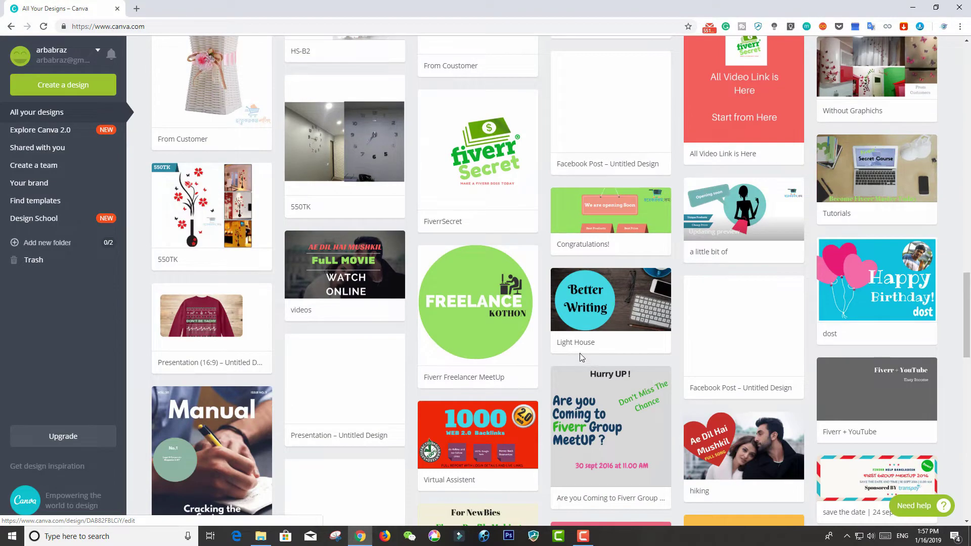
{"action": "mouse_move", "coordinate": [611, 303]}
{"action": "scroll", "coordinate": [579, 354], "scroll_direction": "down", "scroll_amount": 5}
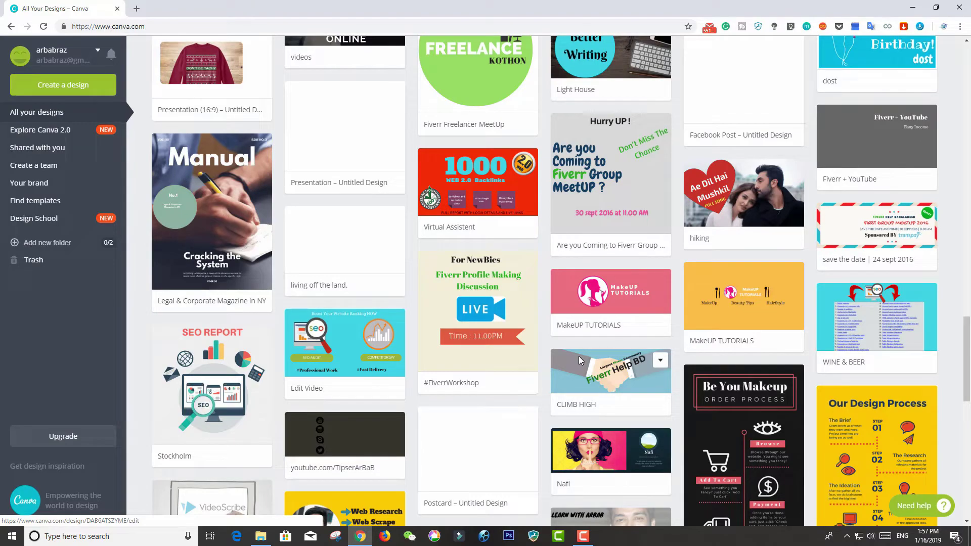
{"action": "scroll", "coordinate": [579, 356], "scroll_direction": "down", "scroll_amount": 3}
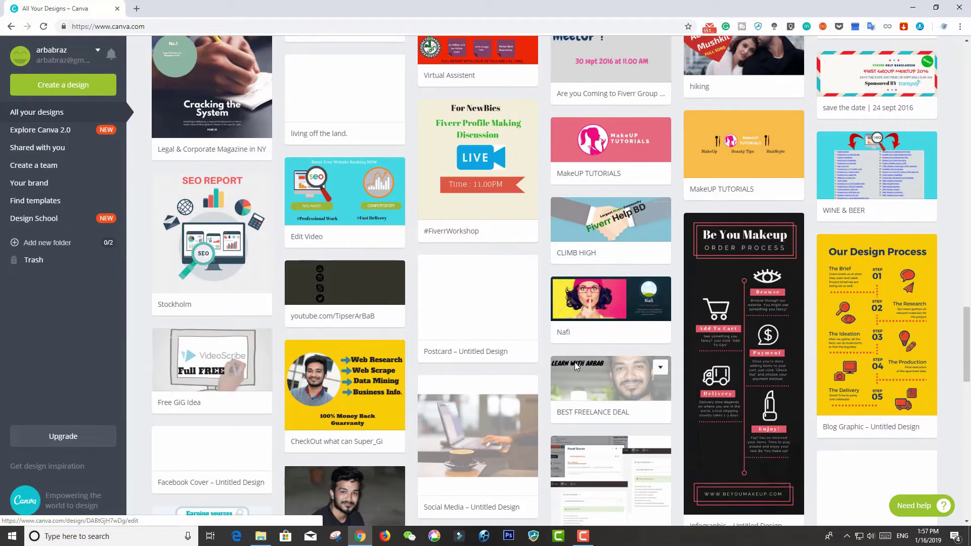
{"action": "scroll", "coordinate": [574, 362], "scroll_direction": "up", "scroll_amount": 2}
{"action": "scroll", "coordinate": [574, 362], "scroll_direction": "up", "scroll_amount": 7}
{"action": "scroll", "coordinate": [575, 362], "scroll_direction": "up", "scroll_amount": 8}
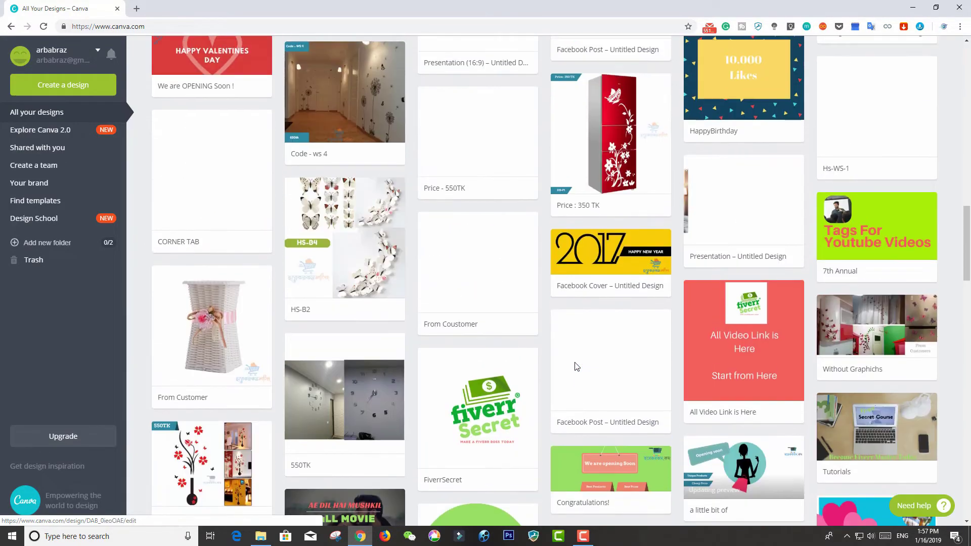
{"action": "scroll", "coordinate": [575, 362], "scroll_direction": "up", "scroll_amount": 5}
{"action": "scroll", "coordinate": [577, 366], "scroll_direction": "up", "scroll_amount": 3}
{"action": "scroll", "coordinate": [577, 367], "scroll_direction": "up", "scroll_amount": 4}
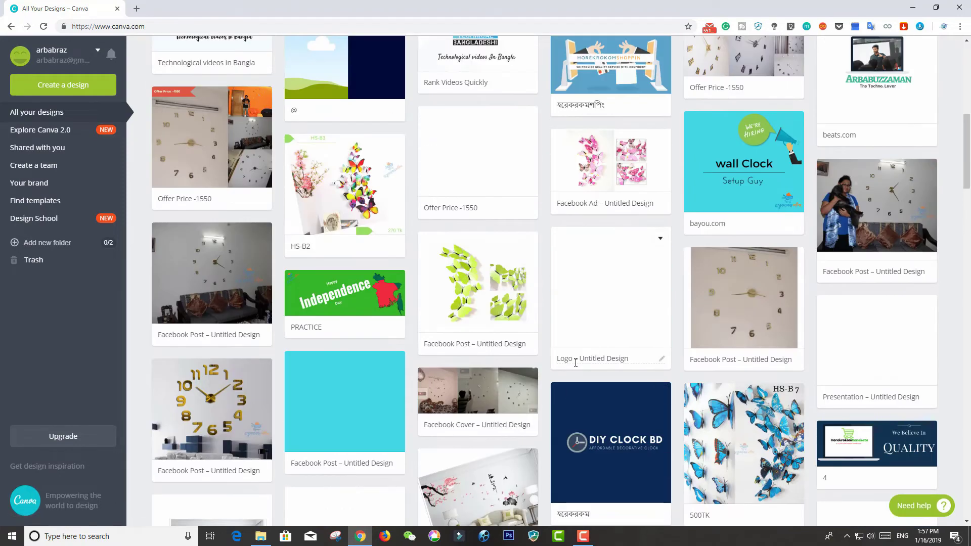
{"action": "scroll", "coordinate": [576, 362], "scroll_direction": "up", "scroll_amount": 3}
{"action": "scroll", "coordinate": [575, 362], "scroll_direction": "up", "scroll_amount": 7}
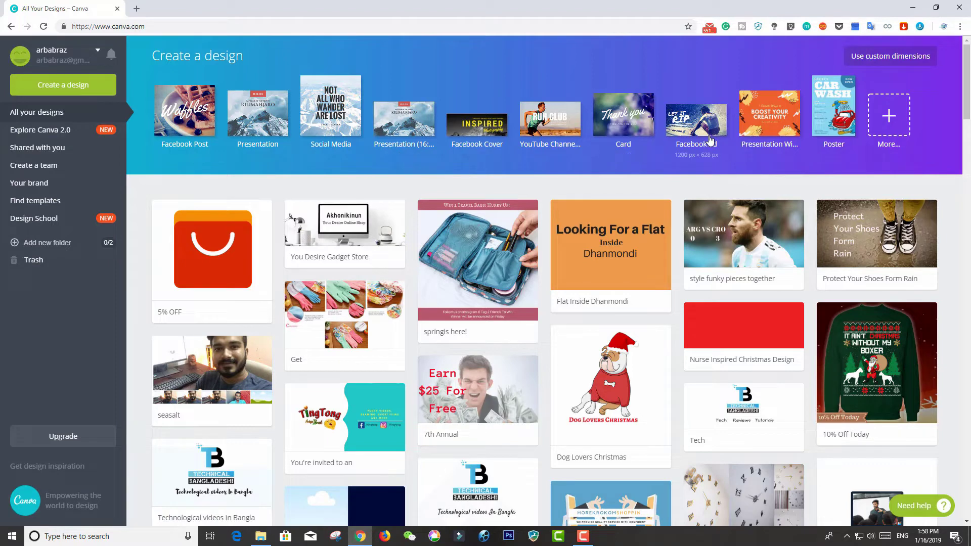
Open the full Create a design gallery and browse its categories back to Social Media.
{"action": "left_click", "coordinate": [890, 116]}
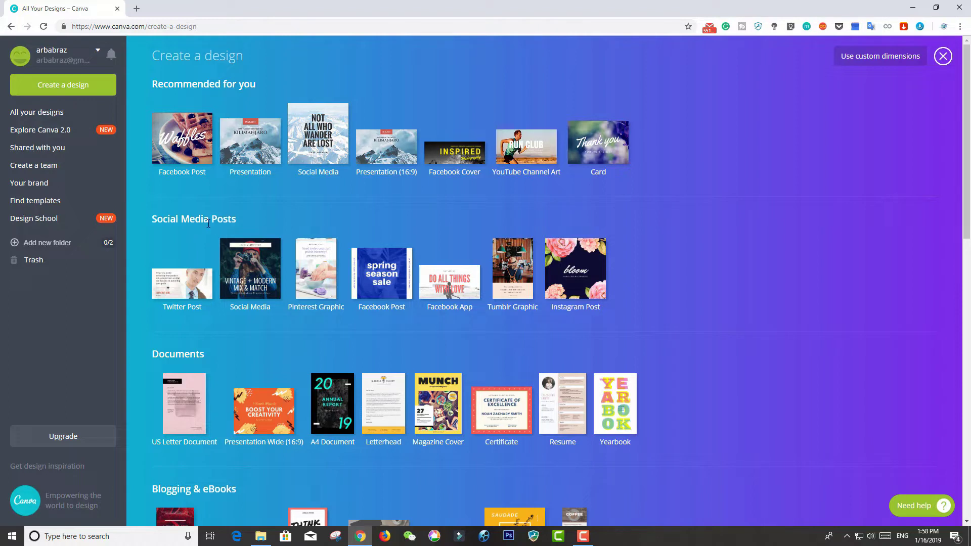
{"action": "scroll", "coordinate": [159, 215], "scroll_direction": "down", "scroll_amount": 1}
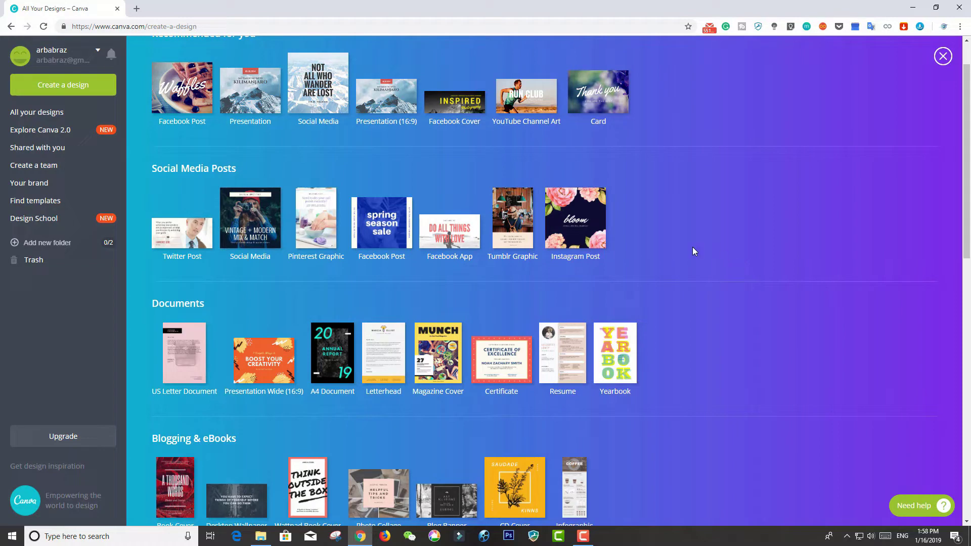
{"action": "scroll", "coordinate": [694, 246], "scroll_direction": "down", "scroll_amount": 4}
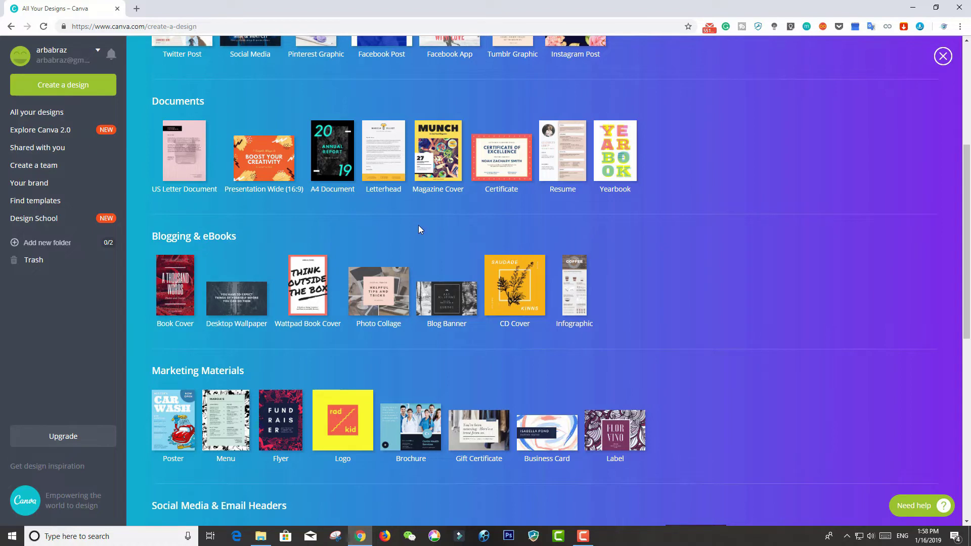
{"action": "scroll", "coordinate": [417, 225], "scroll_direction": "down", "scroll_amount": 2}
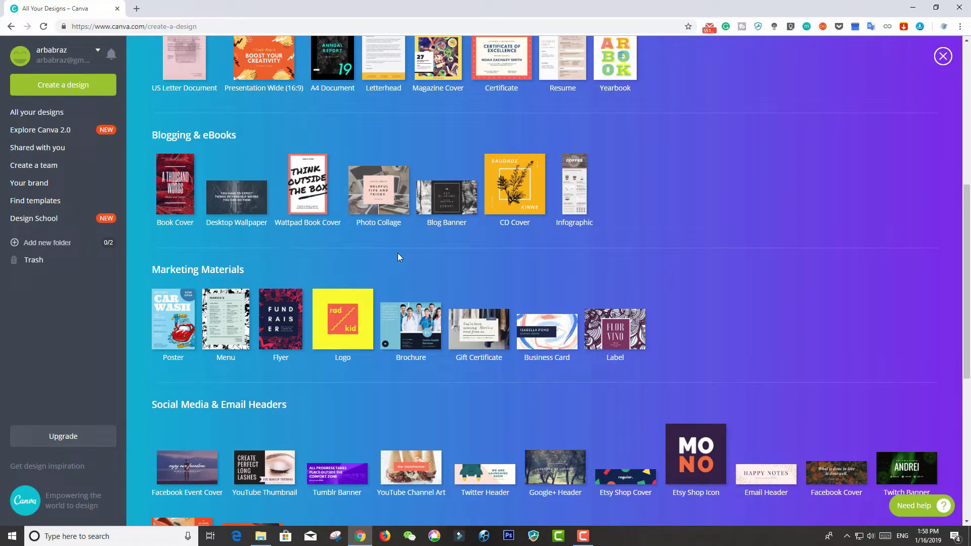
{"action": "scroll", "coordinate": [615, 353], "scroll_direction": "down", "scroll_amount": 3}
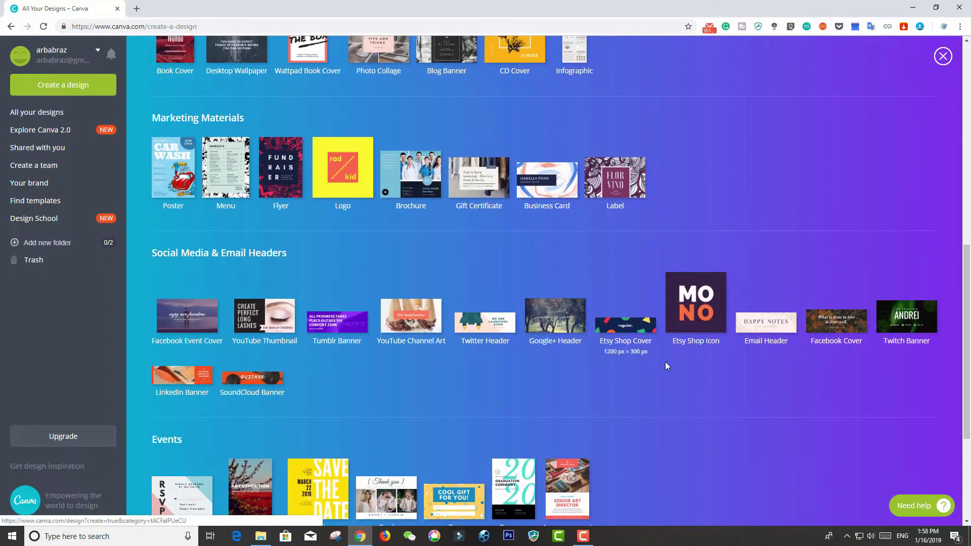
{"action": "scroll", "coordinate": [665, 364], "scroll_direction": "down", "scroll_amount": 4}
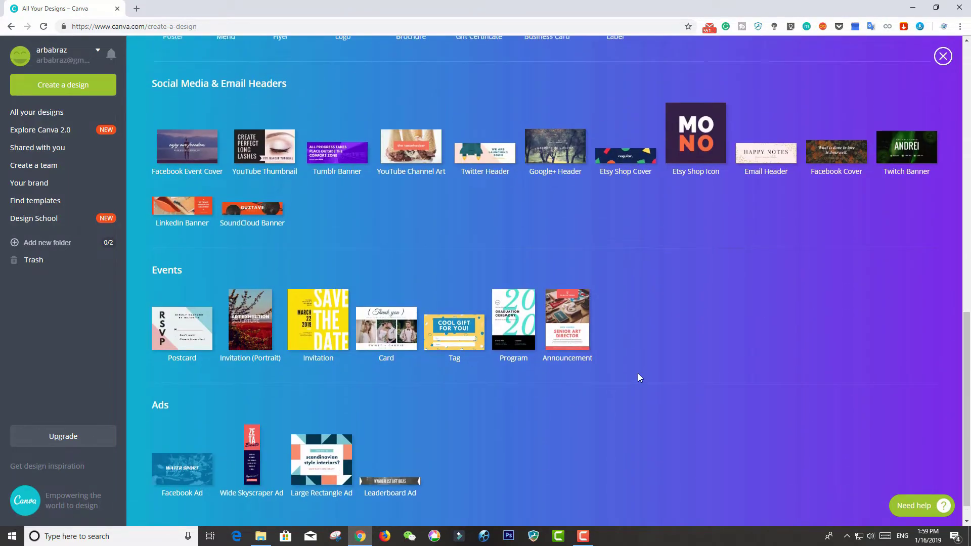
{"action": "scroll", "coordinate": [638, 377], "scroll_direction": "up", "scroll_amount": 8}
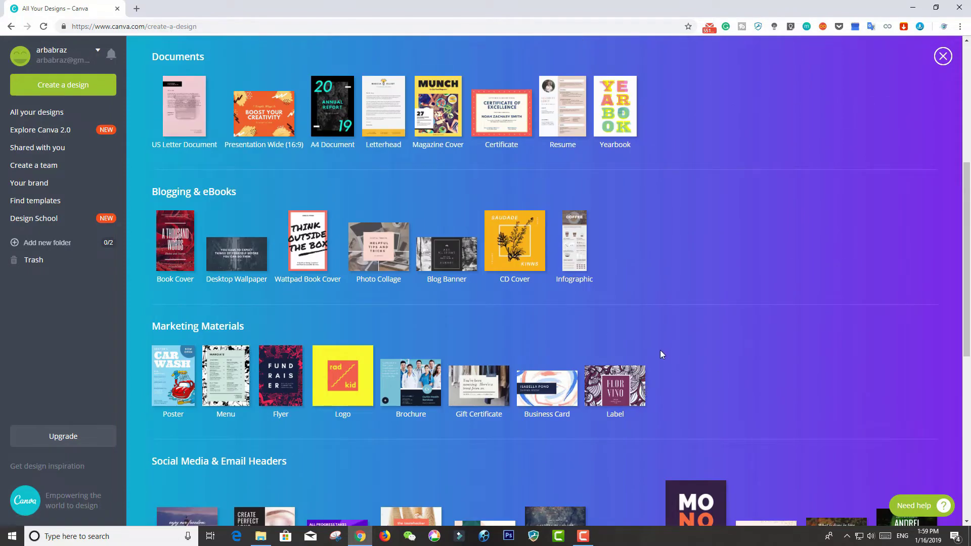
{"action": "scroll", "coordinate": [672, 352], "scroll_direction": "up", "scroll_amount": 4}
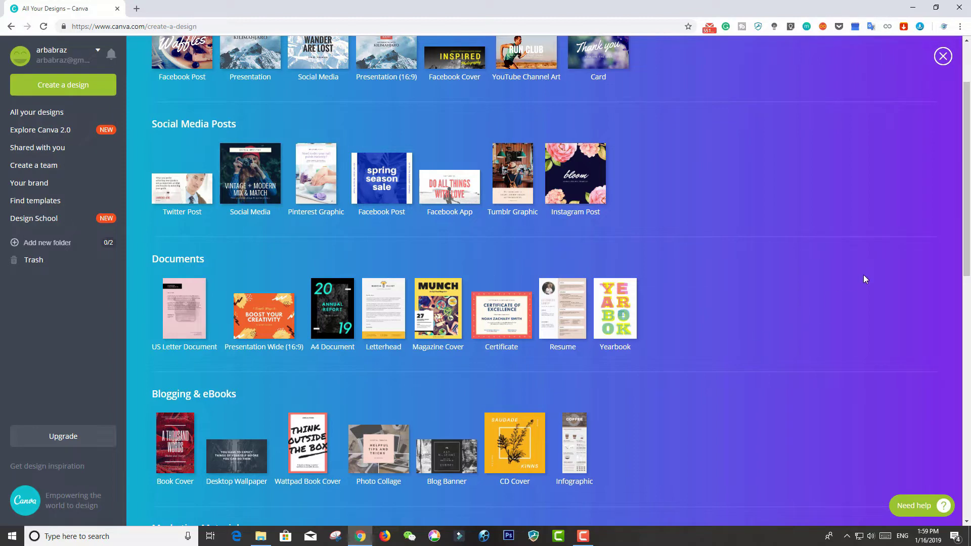
{"action": "scroll", "coordinate": [761, 253], "scroll_direction": "up", "scroll_amount": 2}
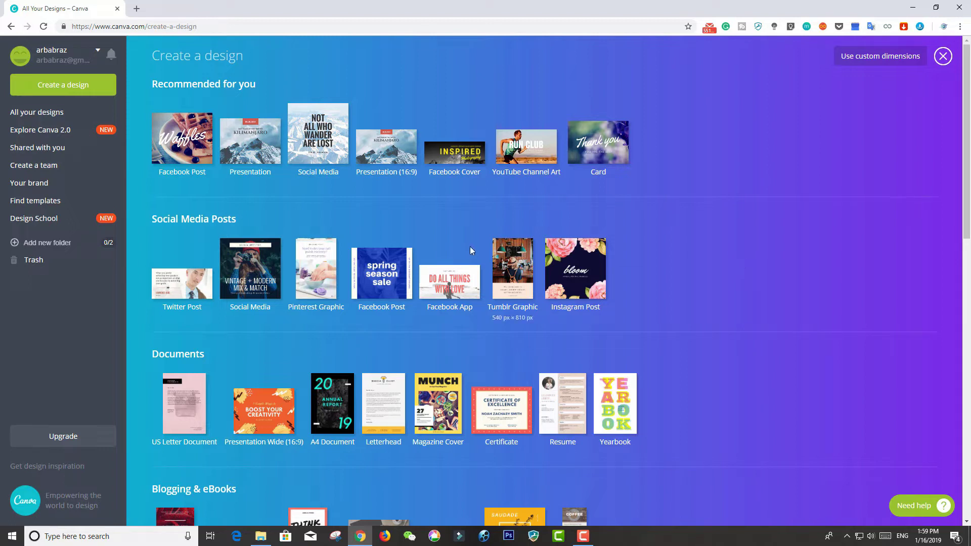
{"action": "left_click", "coordinate": [325, 143]}
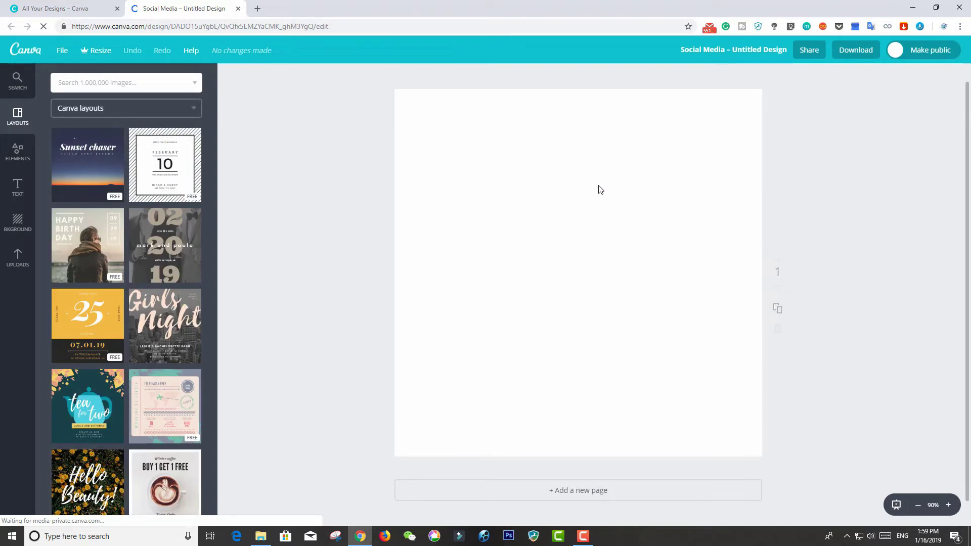
{"action": "left_click", "coordinate": [100, 109]}
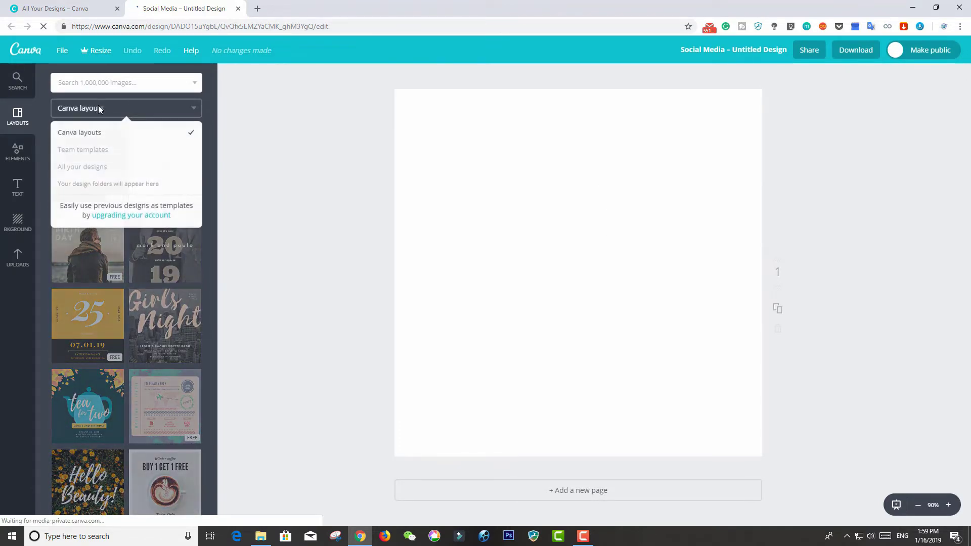
{"action": "left_click", "coordinate": [155, 115]}
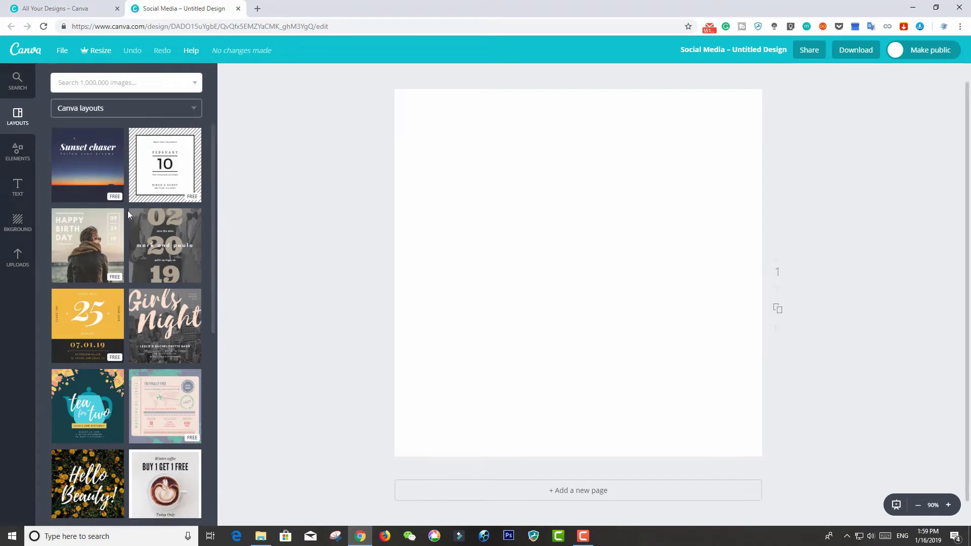
{"action": "scroll", "coordinate": [128, 248], "scroll_direction": "down", "scroll_amount": 2}
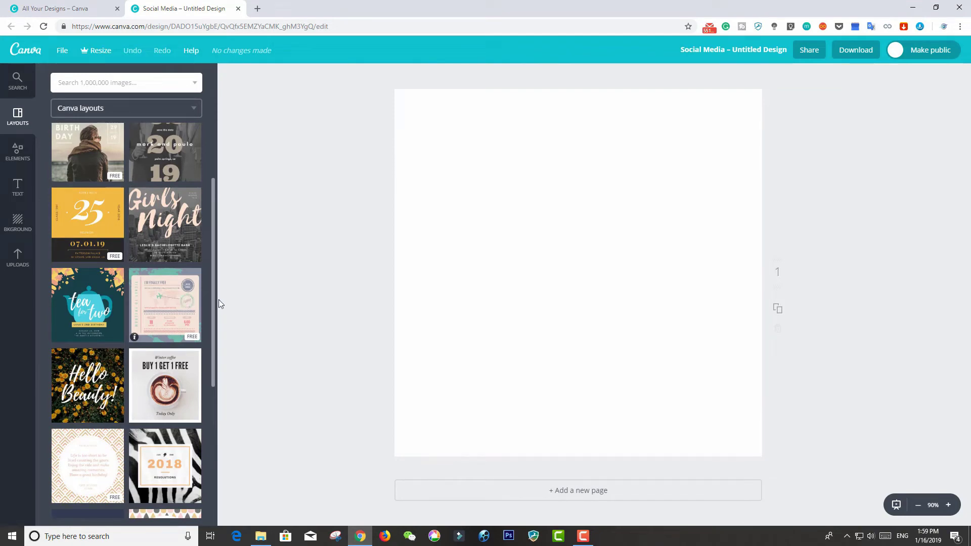
{"action": "mouse_move", "coordinate": [165, 405]}
{"action": "scroll", "coordinate": [116, 292], "scroll_direction": "down", "scroll_amount": 2}
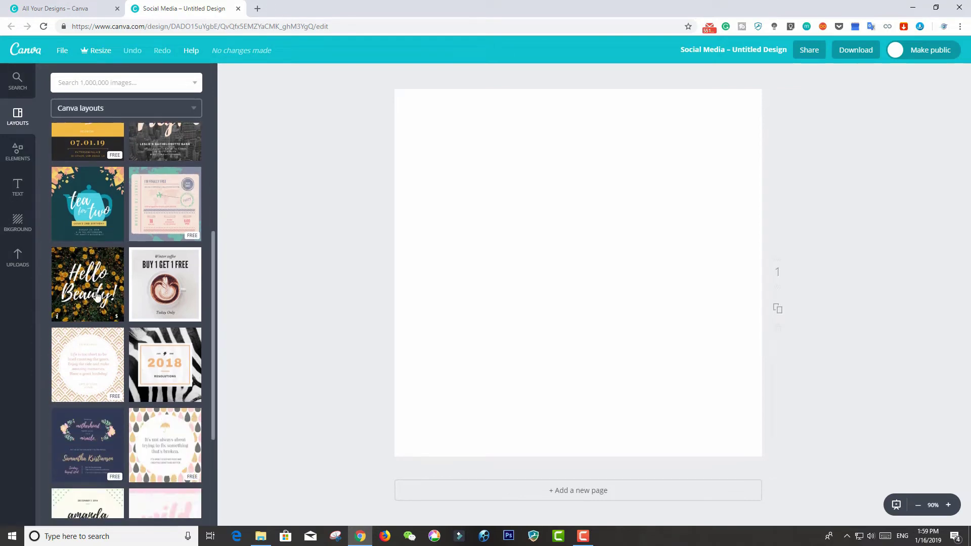
{"action": "scroll", "coordinate": [117, 292], "scroll_direction": "up", "scroll_amount": 1}
{"action": "scroll", "coordinate": [117, 292], "scroll_direction": "up", "scroll_amount": 2}
{"action": "scroll", "coordinate": [85, 175], "scroll_direction": "up", "scroll_amount": 1}
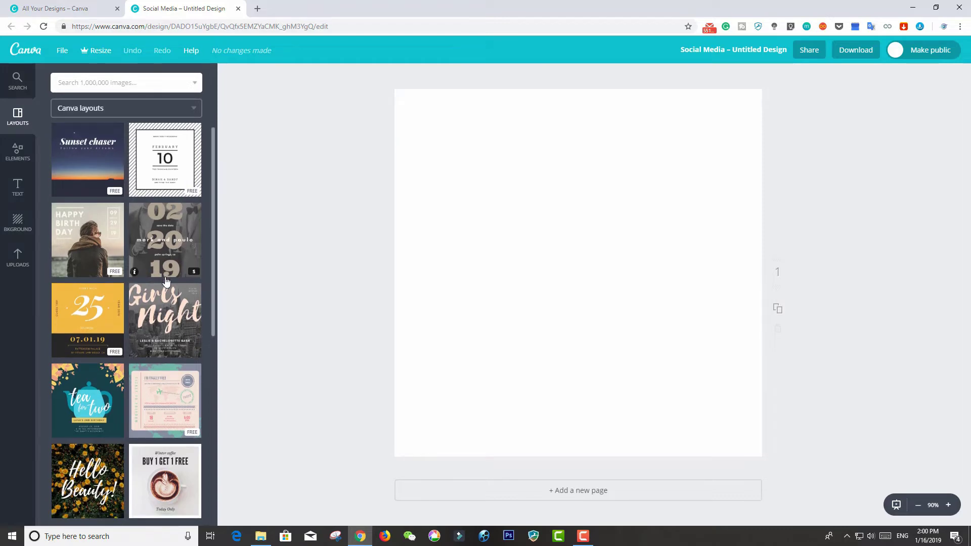
{"action": "scroll", "coordinate": [172, 304], "scroll_direction": "down", "scroll_amount": 2}
{"action": "scroll", "coordinate": [179, 305], "scroll_direction": "down", "scroll_amount": 2}
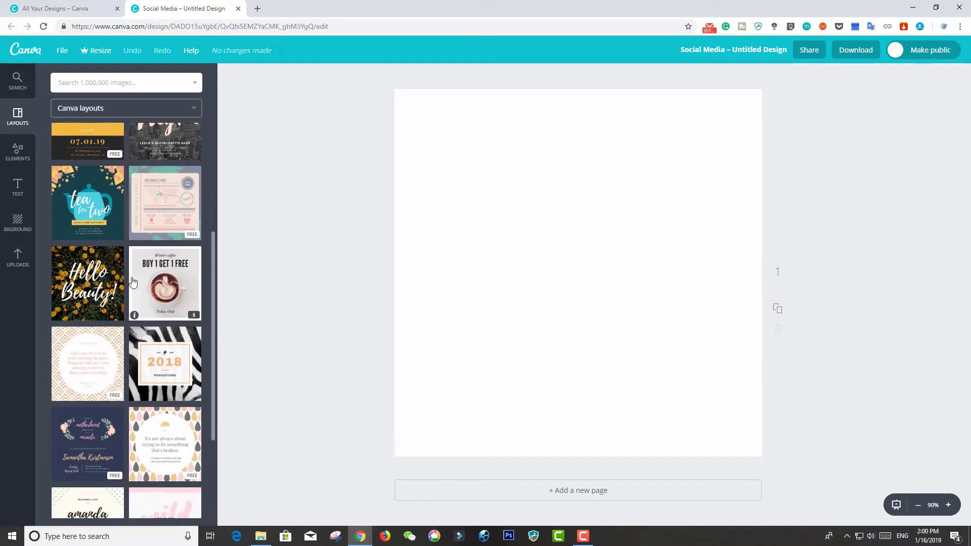
{"action": "scroll", "coordinate": [139, 268], "scroll_direction": "down", "scroll_amount": 3}
{"action": "scroll", "coordinate": [134, 248], "scroll_direction": "up", "scroll_amount": 4}
{"action": "scroll", "coordinate": [111, 203], "scroll_direction": "up", "scroll_amount": 3}
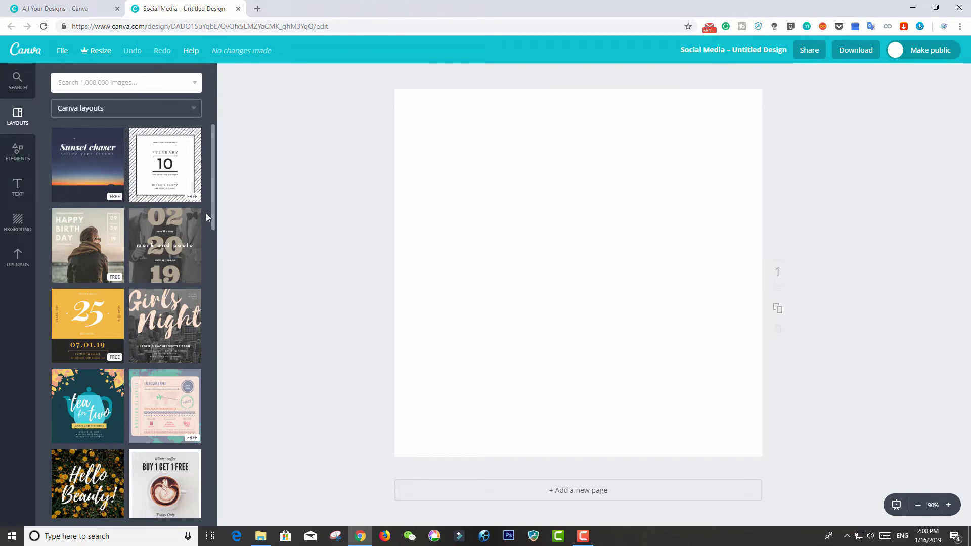
{"action": "mouse_move", "coordinate": [165, 245]}
{"action": "scroll", "coordinate": [160, 228], "scroll_direction": "down", "scroll_amount": 1}
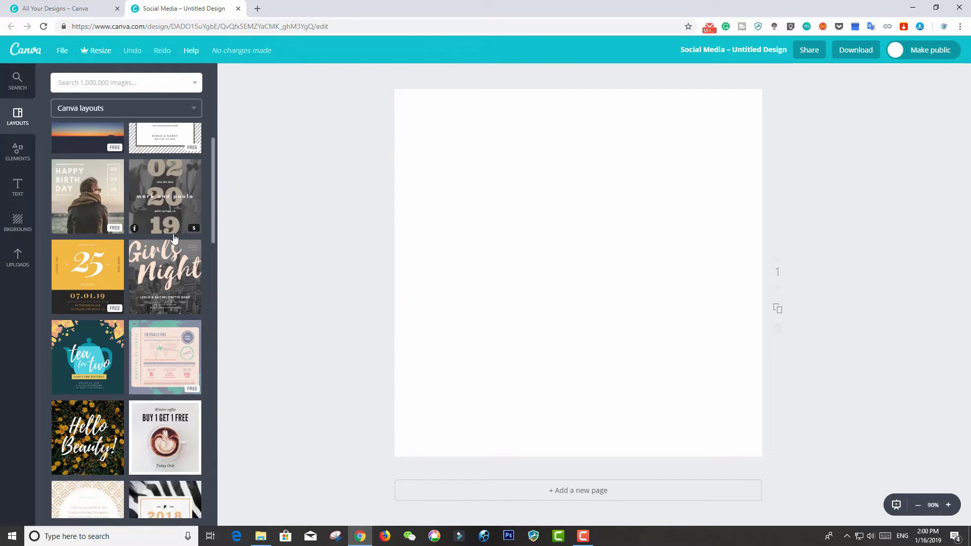
{"action": "scroll", "coordinate": [172, 271], "scroll_direction": "down", "scroll_amount": 3}
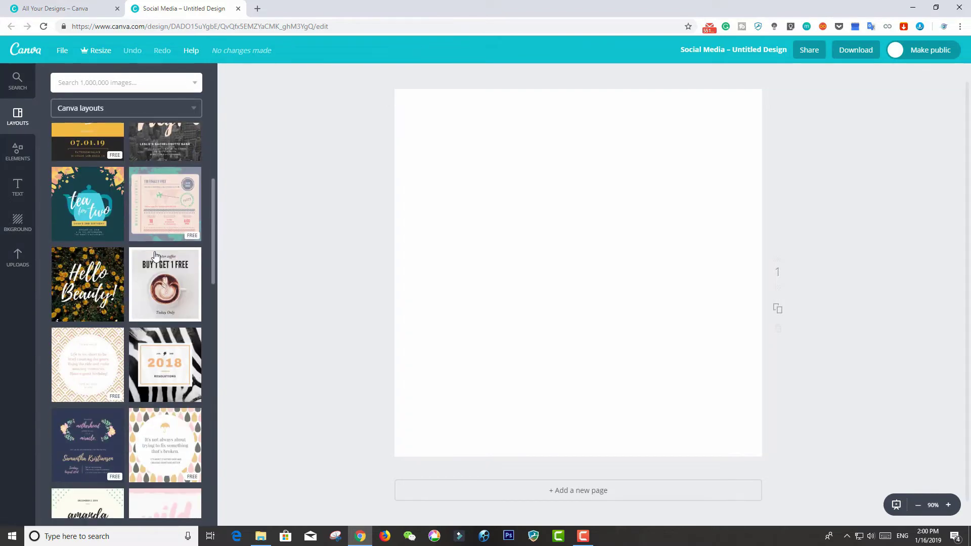
{"action": "scroll", "coordinate": [193, 282], "scroll_direction": "down", "scroll_amount": 2}
{"action": "scroll", "coordinate": [193, 281], "scroll_direction": "down", "scroll_amount": 2}
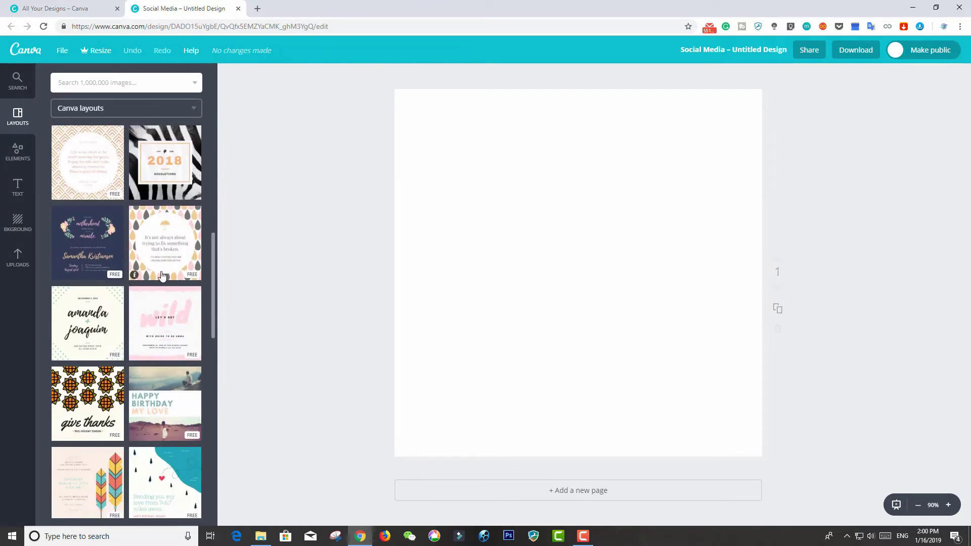
{"action": "scroll", "coordinate": [174, 305], "scroll_direction": "down", "scroll_amount": 2}
{"action": "scroll", "coordinate": [173, 305], "scroll_direction": "down", "scroll_amount": 2}
{"action": "scroll", "coordinate": [174, 306], "scroll_direction": "down", "scroll_amount": 1}
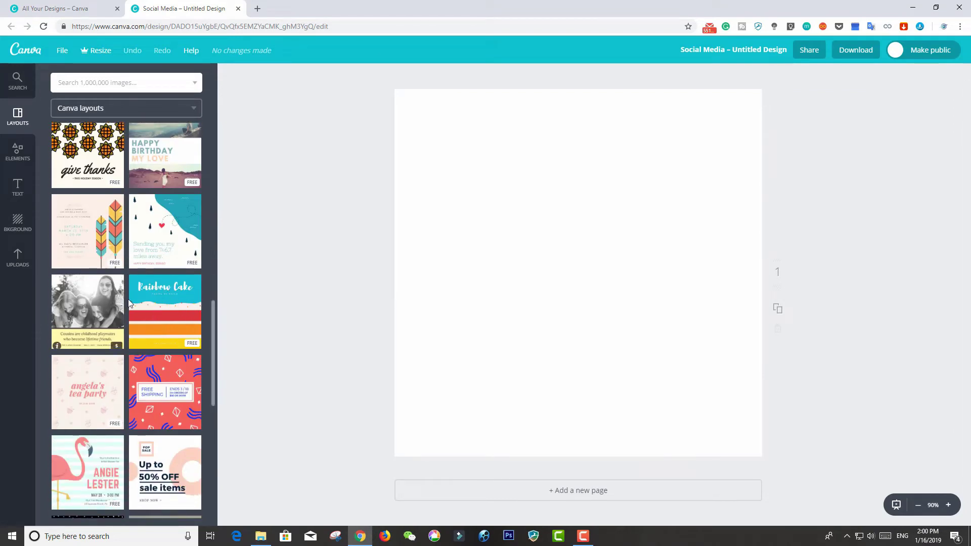
{"action": "mouse_move", "coordinate": [165, 311]}
{"action": "scroll", "coordinate": [193, 365], "scroll_direction": "down", "scroll_amount": 2}
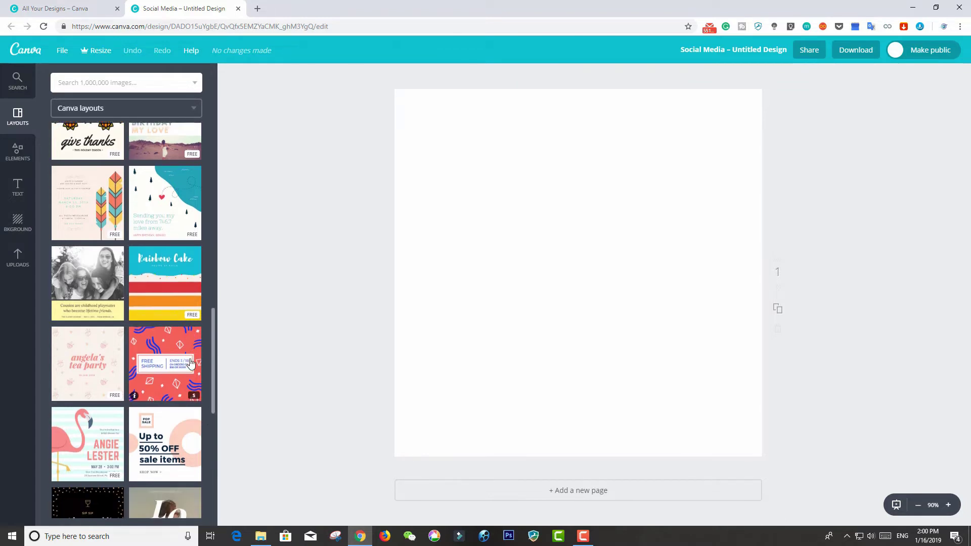
{"action": "scroll", "coordinate": [192, 374], "scroll_direction": "up", "scroll_amount": 4}
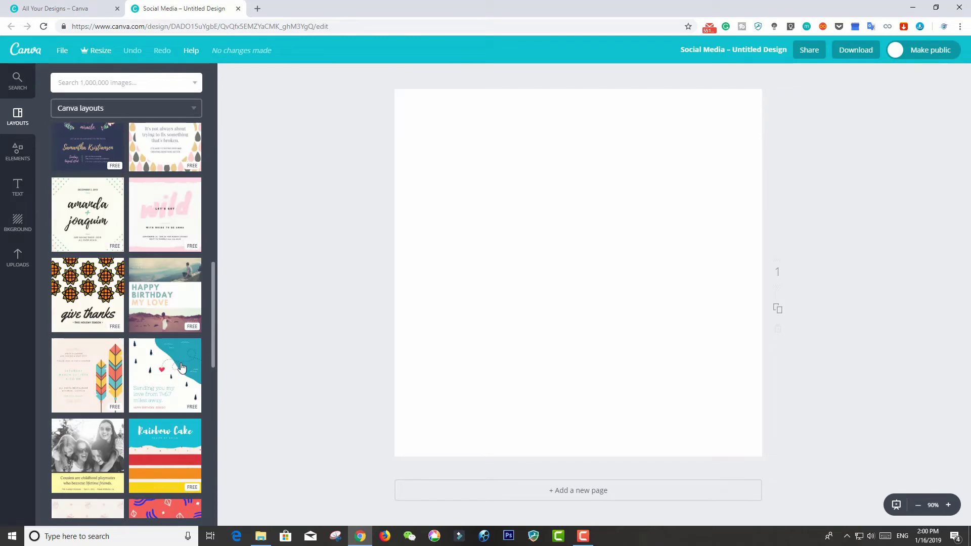
{"action": "scroll", "coordinate": [182, 366], "scroll_direction": "up", "scroll_amount": 4}
{"action": "scroll", "coordinate": [185, 361], "scroll_direction": "up", "scroll_amount": 4}
{"action": "scroll", "coordinate": [197, 344], "scroll_direction": "up", "scroll_amount": 1}
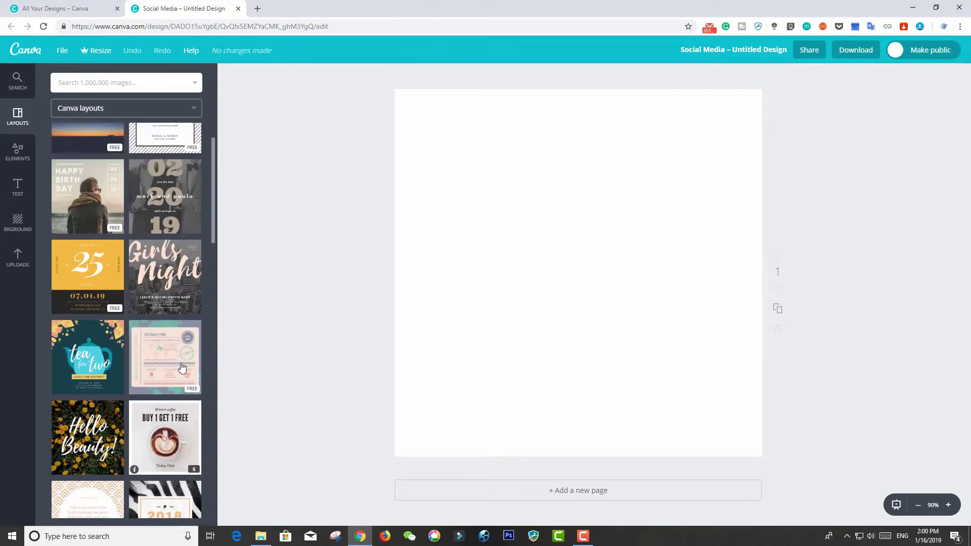
{"action": "scroll", "coordinate": [210, 319], "scroll_direction": "up", "scroll_amount": 1}
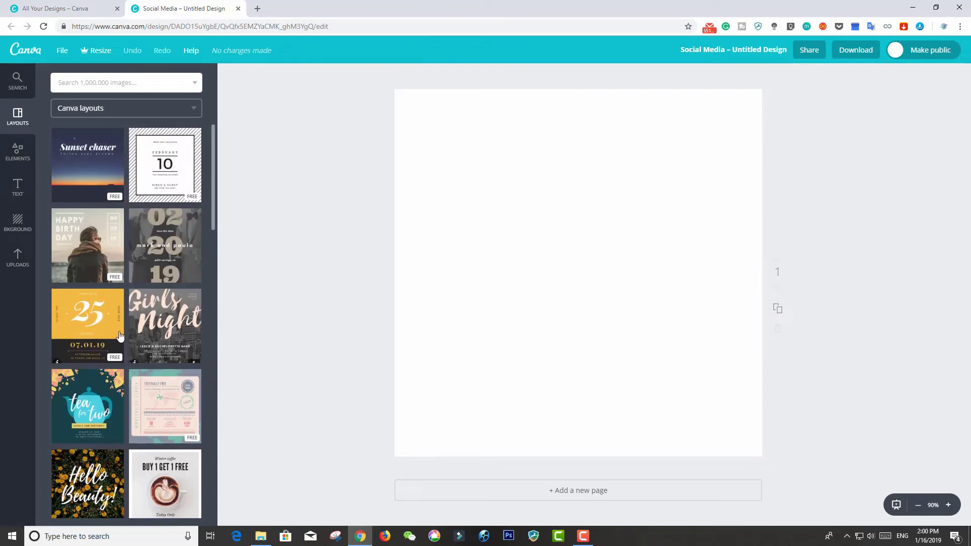
Apply the yellow-and-black '25' reunion layout to the page and show the Elements categories.
{"action": "mouse_move", "coordinate": [87, 277]}
{"action": "left_click_drag", "start_coordinate": [92, 325], "coordinate": [122, 259]}
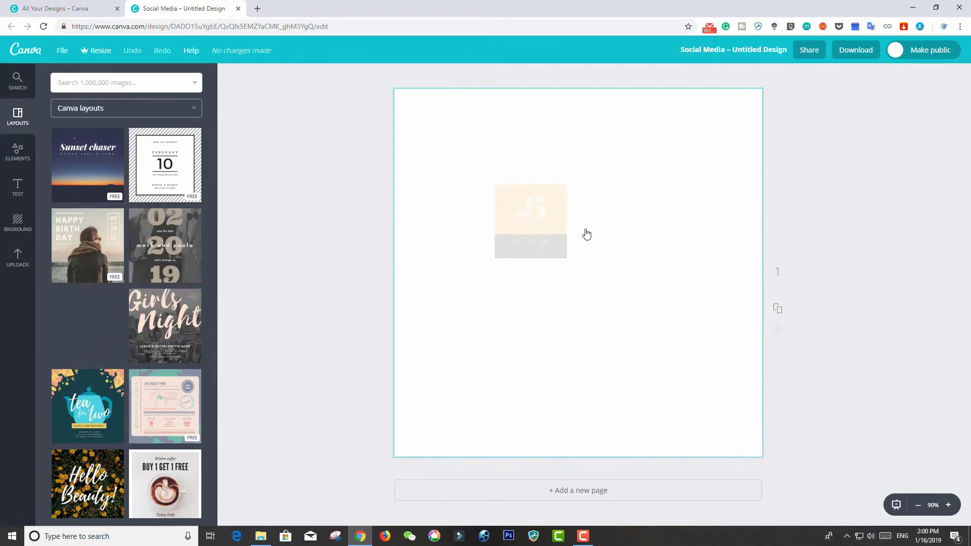
{"action": "mouse_move", "coordinate": [121, 259]}
{"action": "left_mouse_down"}
{"action": "mouse_move", "coordinate": [586, 233]}
{"action": "mouse_move", "coordinate": [92, 330]}
{"action": "left_mouse_up"}
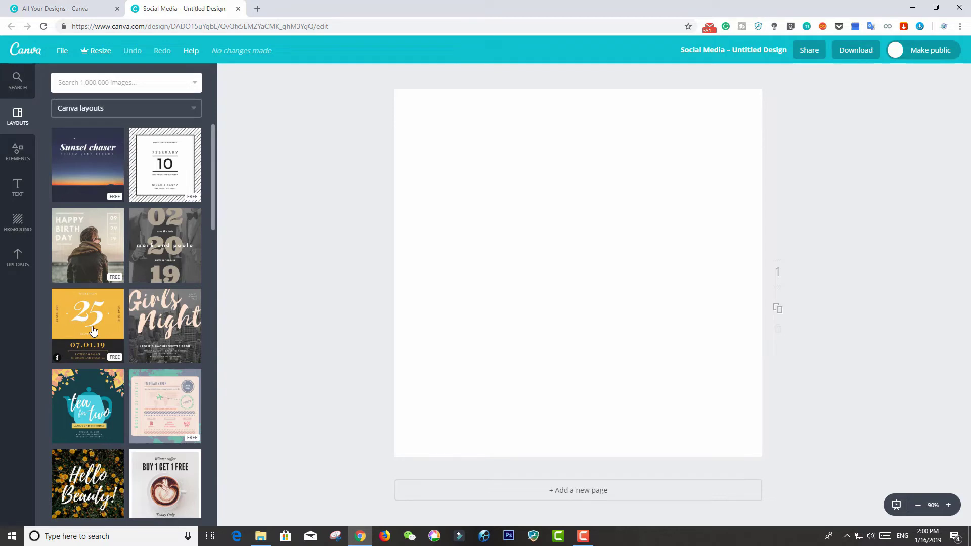
{"action": "mouse_move", "coordinate": [87, 325]}
{"action": "left_click_drag", "start_coordinate": [98, 336], "coordinate": [581, 256]}
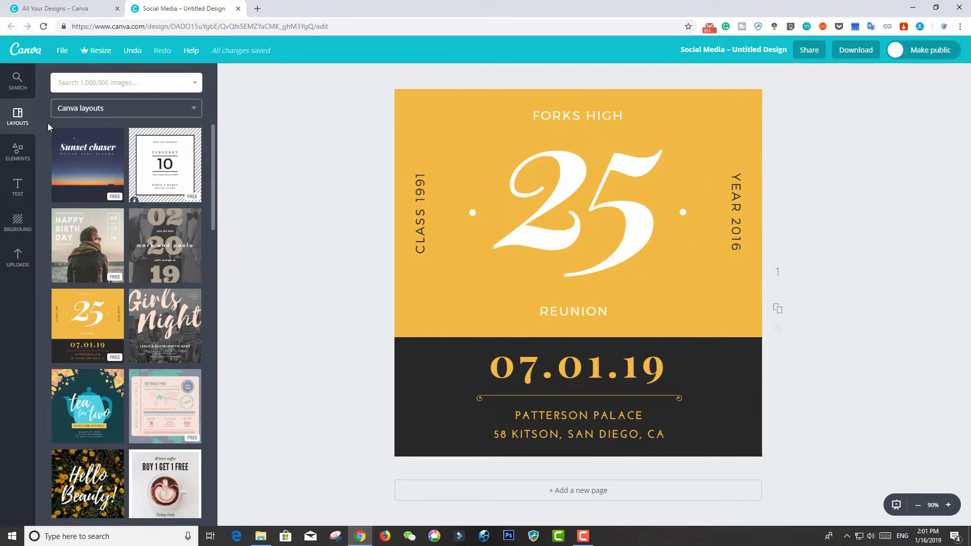
{"action": "left_click", "coordinate": [17, 158]}
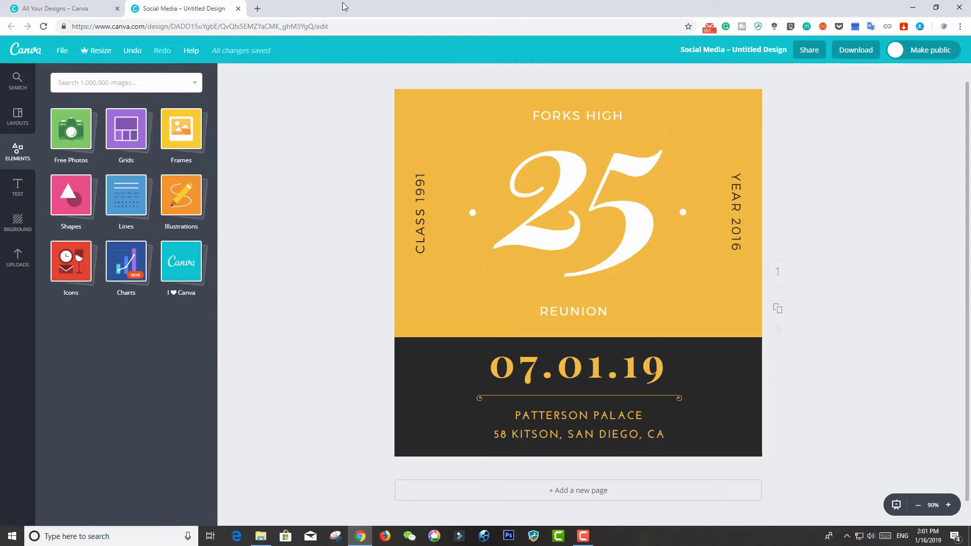
Browse the Text and Background panels, try a blue pattern tile, then show Uploads.
{"action": "left_click", "coordinate": [21, 188]}
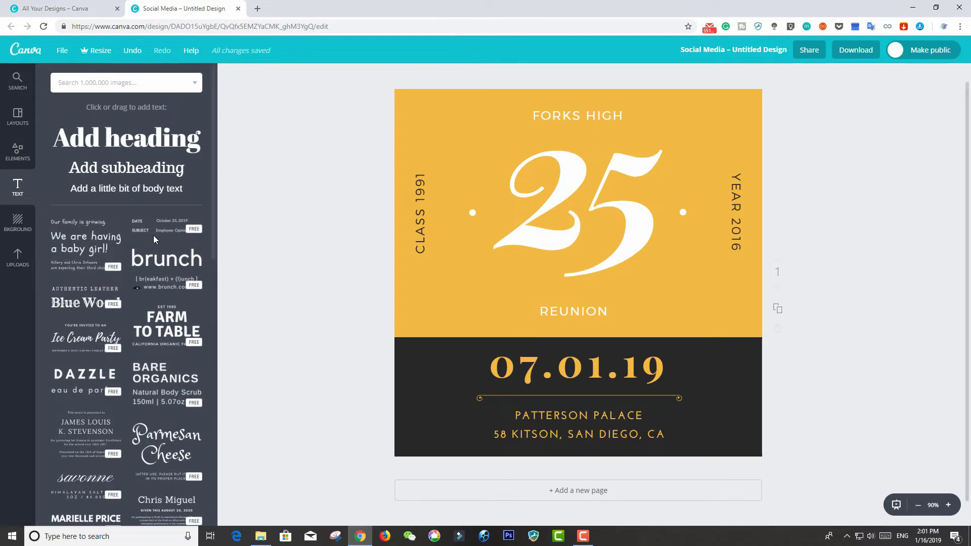
{"action": "scroll", "coordinate": [172, 248], "scroll_direction": "down", "scroll_amount": 2}
{"action": "scroll", "coordinate": [171, 248], "scroll_direction": "down", "scroll_amount": 2}
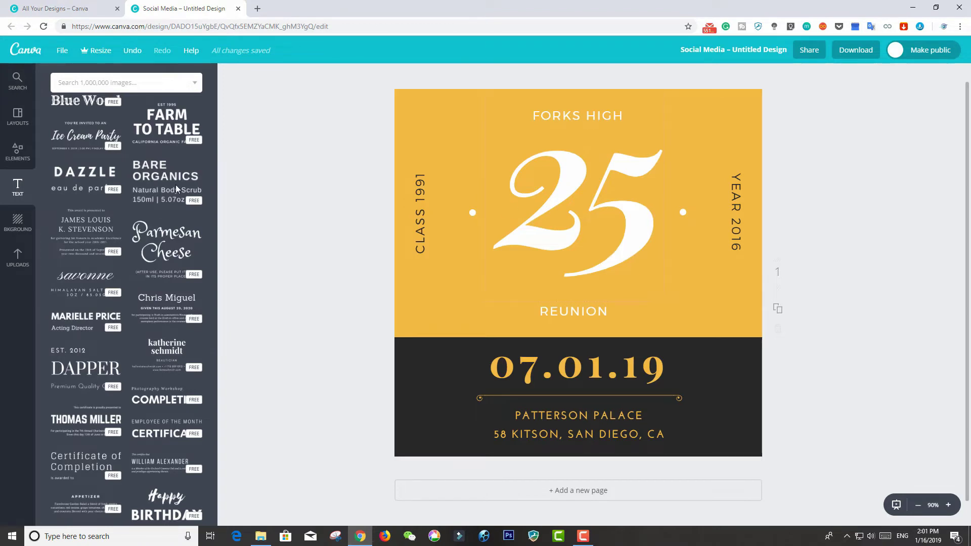
{"action": "left_click", "coordinate": [18, 222]}
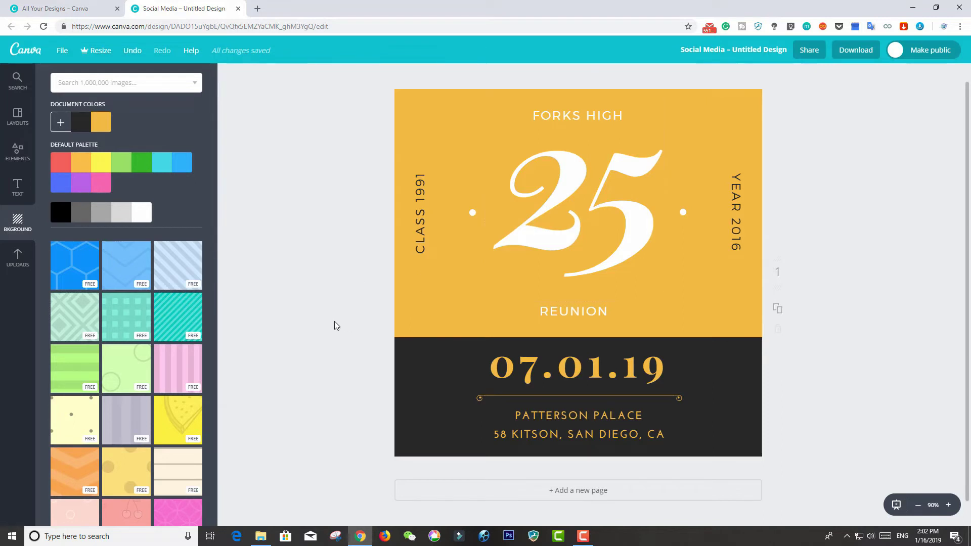
{"action": "scroll", "coordinate": [162, 228], "scroll_direction": "down", "scroll_amount": 2}
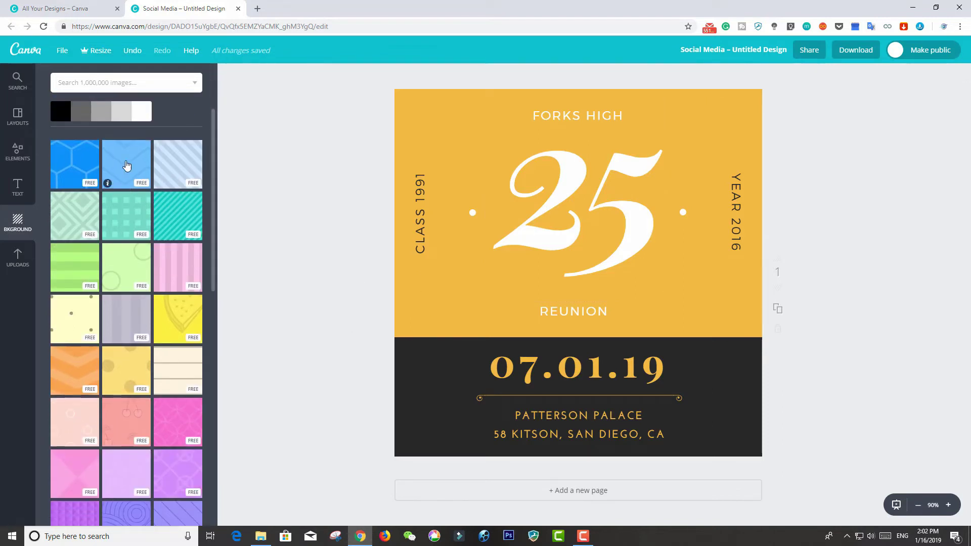
{"action": "left_click", "coordinate": [127, 166]}
{"action": "left_click_drag", "start_coordinate": [126, 165], "coordinate": [729, 255]}
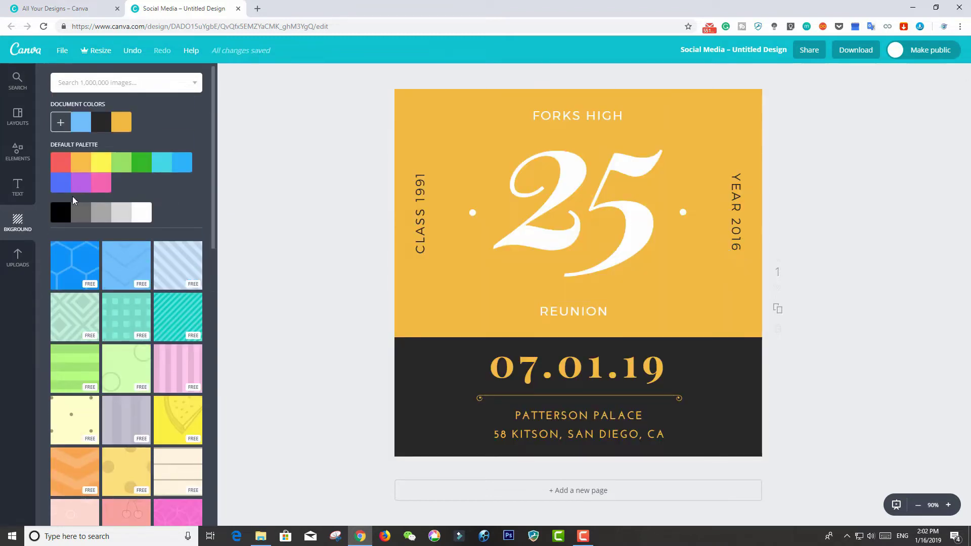
{"action": "scroll", "coordinate": [101, 243], "scroll_direction": "down", "scroll_amount": 1}
{"action": "left_click", "coordinate": [18, 258]}
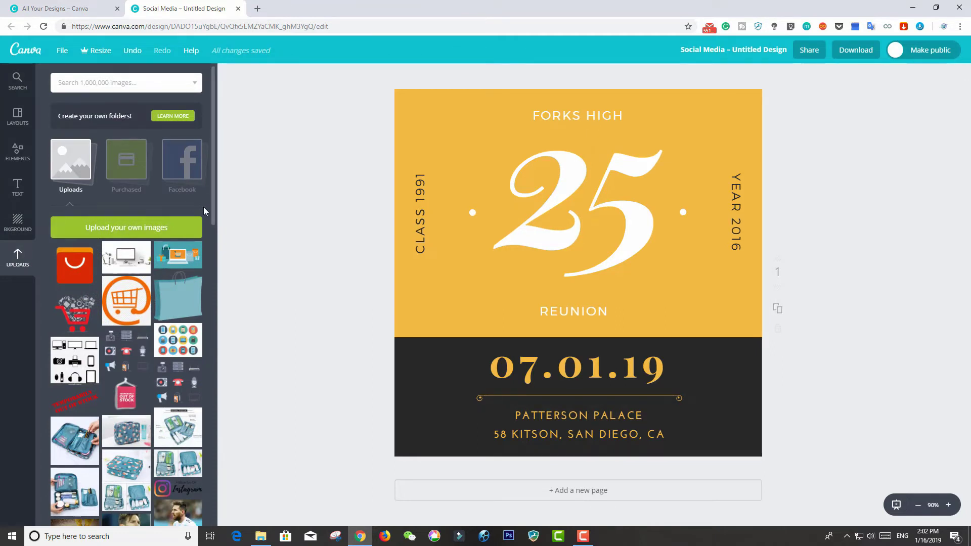
Try the shopping-cart upload over the 25, delete it, and return to Layouts.
{"action": "scroll", "coordinate": [190, 326], "scroll_direction": "down", "scroll_amount": 4}
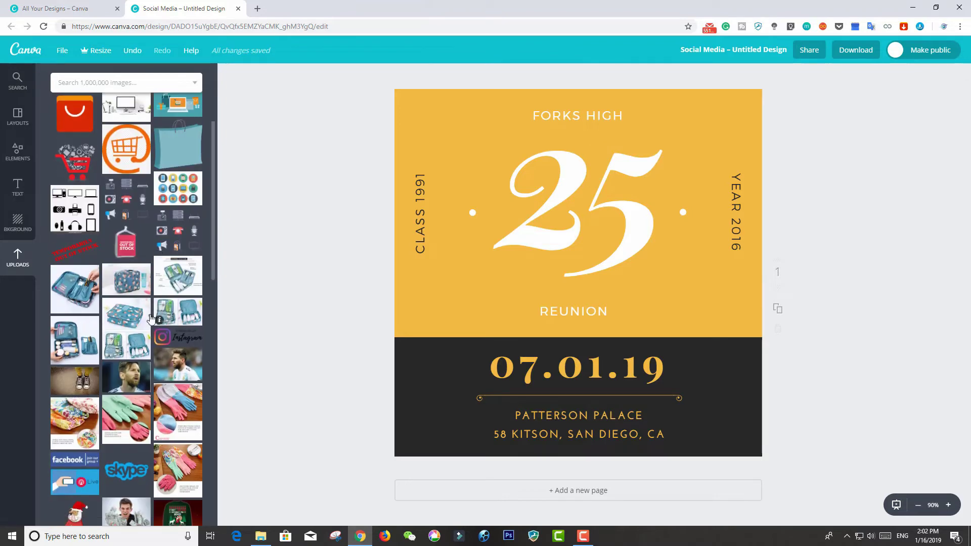
{"action": "scroll", "coordinate": [190, 326], "scroll_direction": "down", "scroll_amount": 1}
{"action": "scroll", "coordinate": [190, 326], "scroll_direction": "up", "scroll_amount": 2}
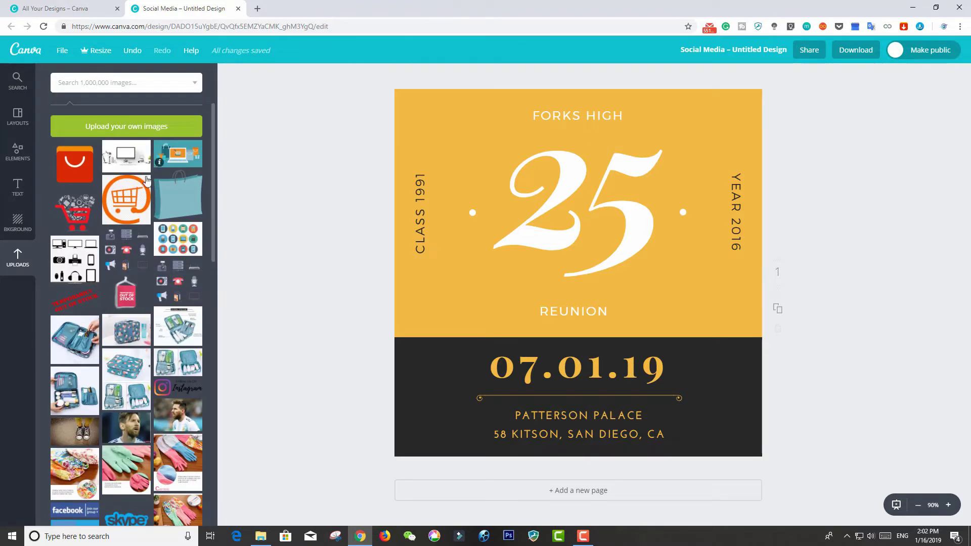
{"action": "scroll", "coordinate": [172, 303], "scroll_direction": "down", "scroll_amount": 3}
{"action": "scroll", "coordinate": [151, 268], "scroll_direction": "down", "scroll_amount": 5}
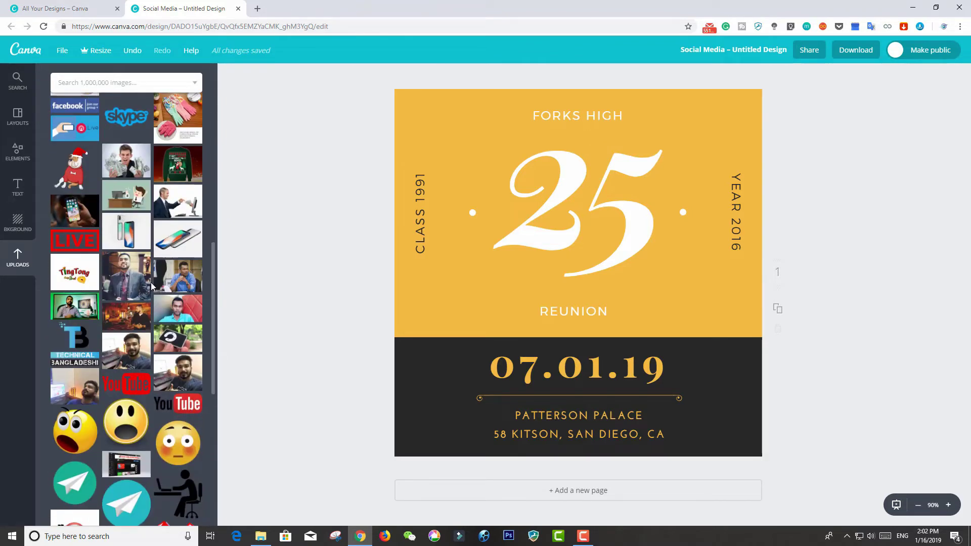
{"action": "scroll", "coordinate": [151, 282], "scroll_direction": "down", "scroll_amount": 5}
{"action": "scroll", "coordinate": [157, 288], "scroll_direction": "down", "scroll_amount": 4}
{"action": "scroll", "coordinate": [166, 297], "scroll_direction": "up", "scroll_amount": 9}
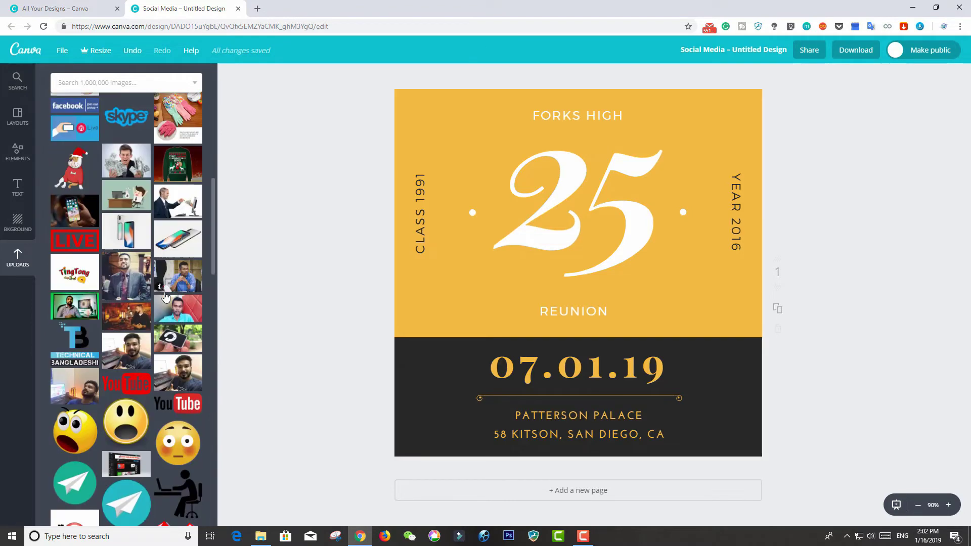
{"action": "scroll", "coordinate": [166, 297], "scroll_direction": "up", "scroll_amount": 4}
{"action": "scroll", "coordinate": [166, 297], "scroll_direction": "up", "scroll_amount": 5}
{"action": "scroll", "coordinate": [166, 297], "scroll_direction": "up", "scroll_amount": 2}
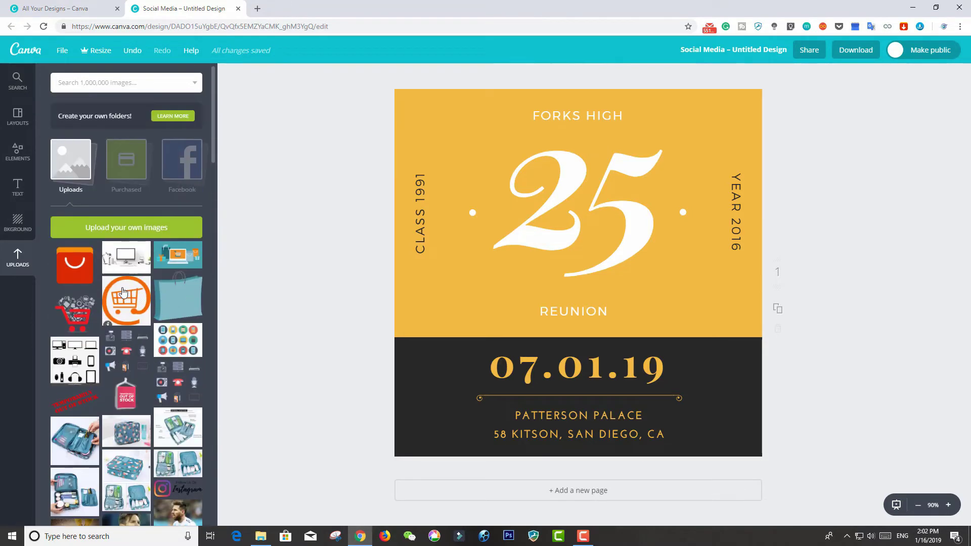
{"action": "left_click_drag", "start_coordinate": [91, 311], "coordinate": [563, 198]}
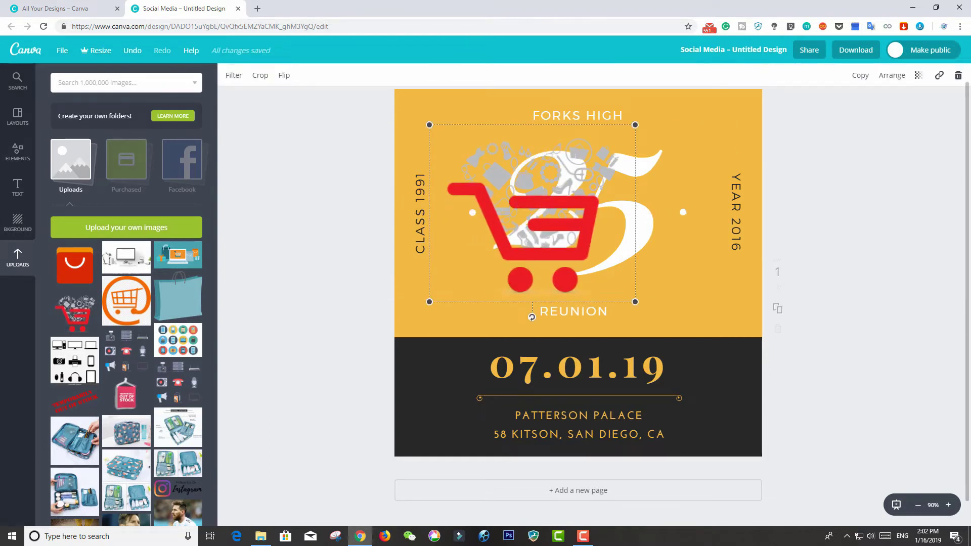
{"action": "left_click", "coordinate": [959, 75]}
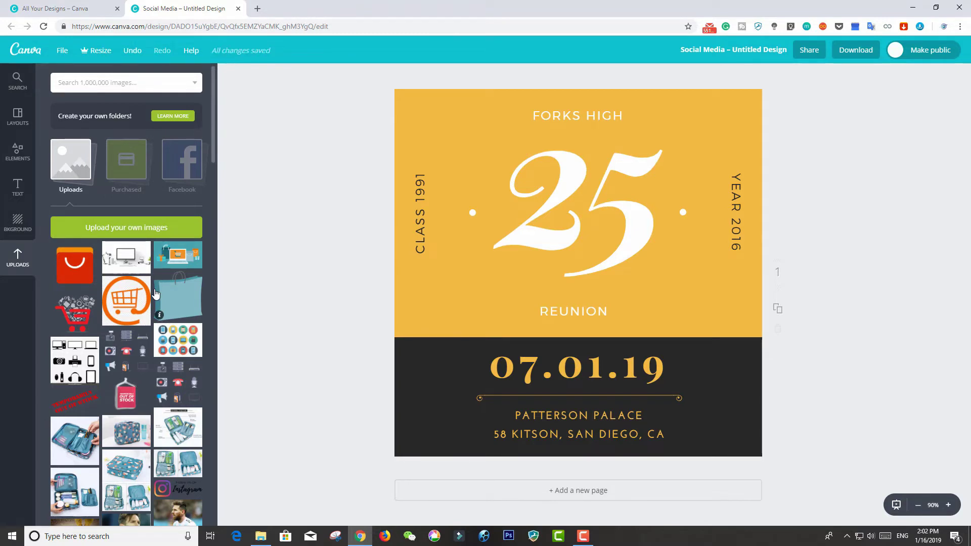
{"action": "mouse_move", "coordinate": [126, 257]}
{"action": "left_click", "coordinate": [28, 117]}
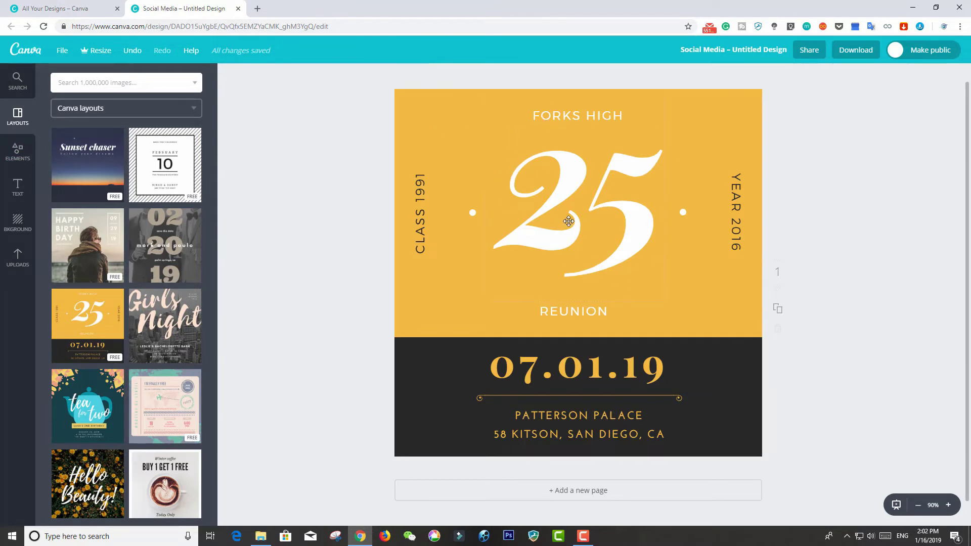
Select the big 25 and look through its font, size and colour options.
{"action": "double_click", "coordinate": [581, 203]}
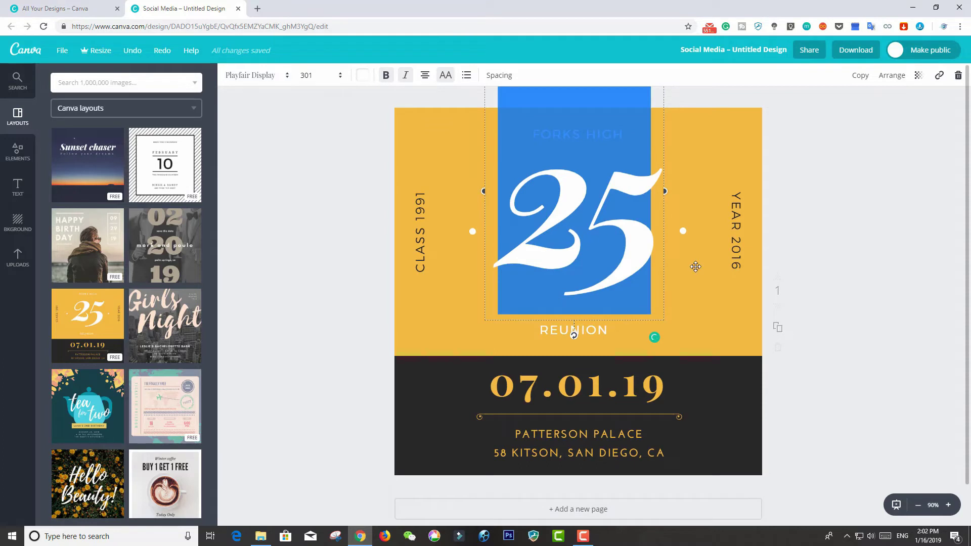
{"action": "left_click", "coordinate": [258, 76]}
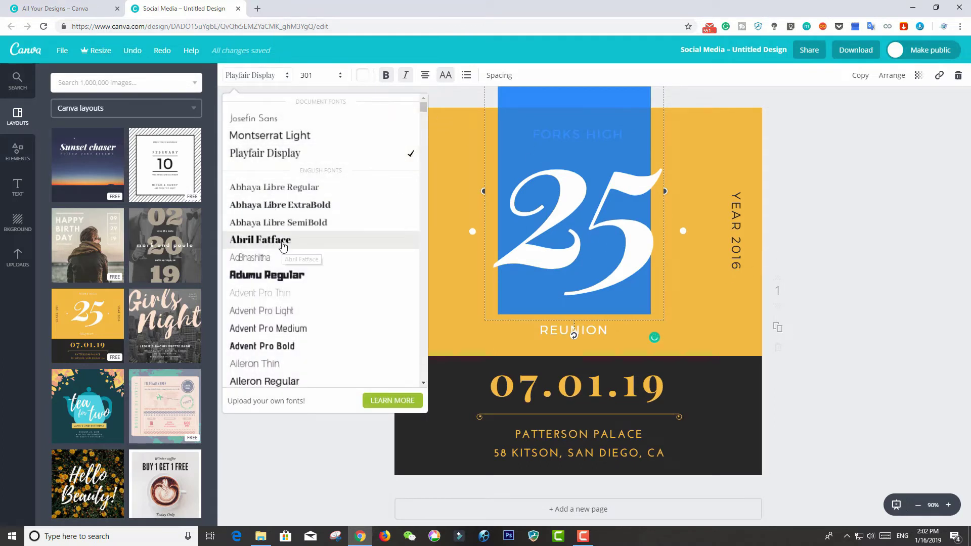
{"action": "left_click", "coordinate": [314, 76]}
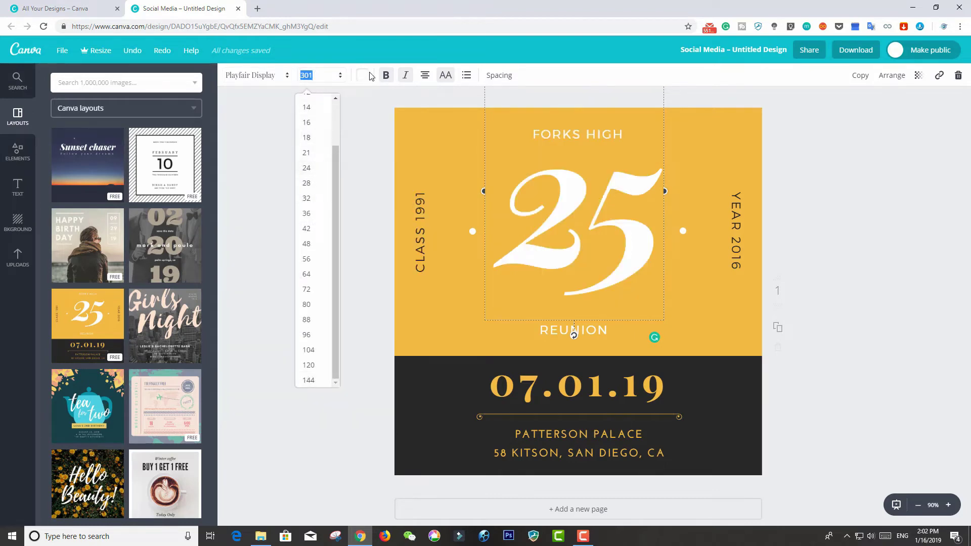
{"action": "left_click", "coordinate": [363, 76]}
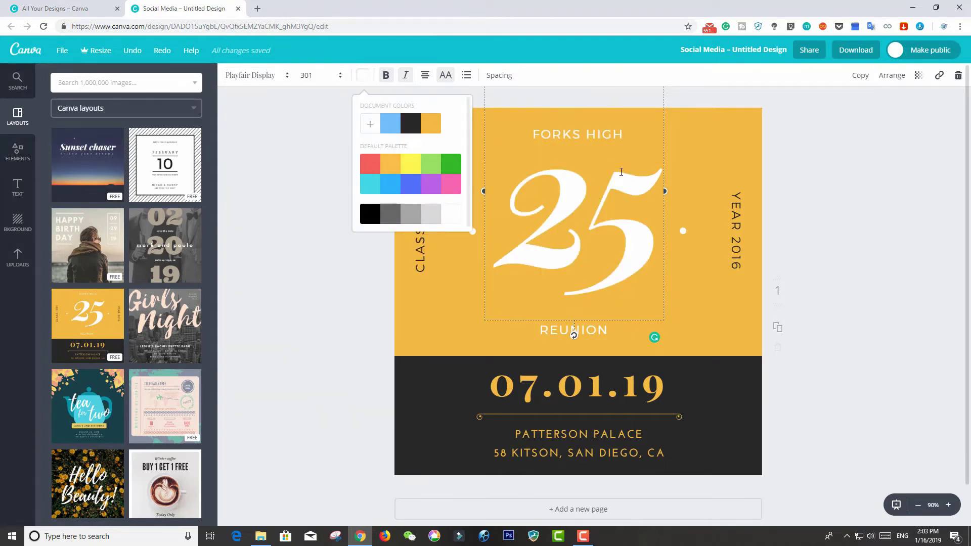
{"action": "left_click", "coordinate": [742, 309]}
Replace the 25 text with 14.
{"action": "left_click", "coordinate": [612, 232]}
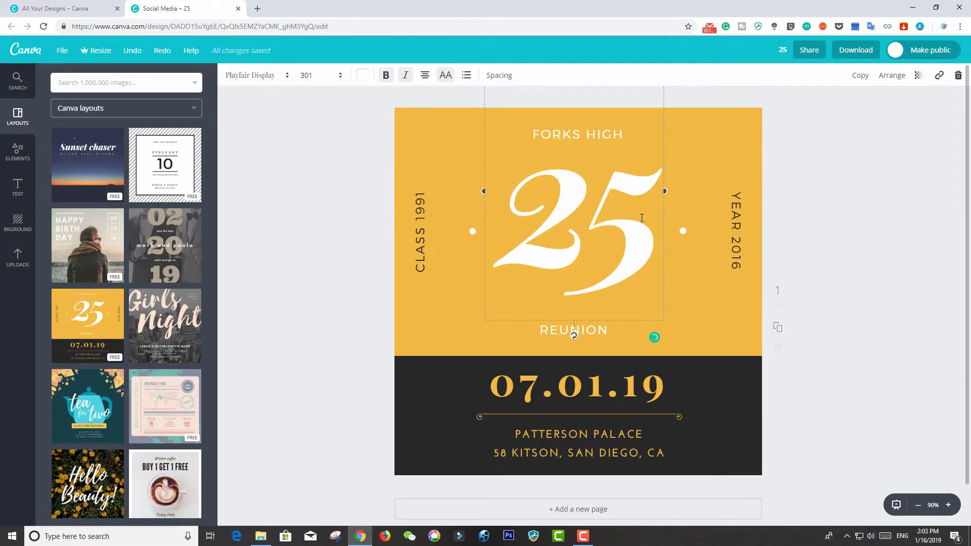
{"action": "key", "text": "BackSpace"}
{"action": "key", "text": "BackSpace"}
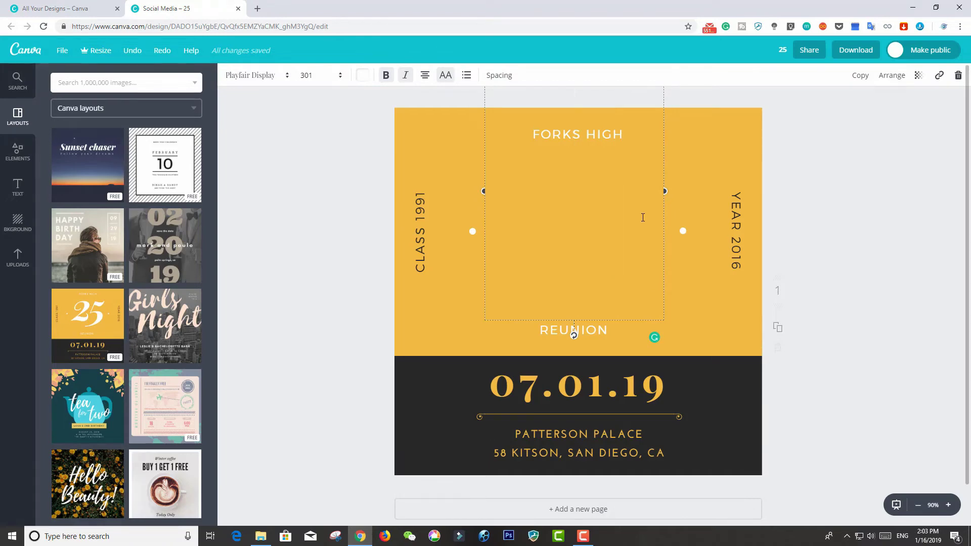
{"action": "type", "text": "14"}
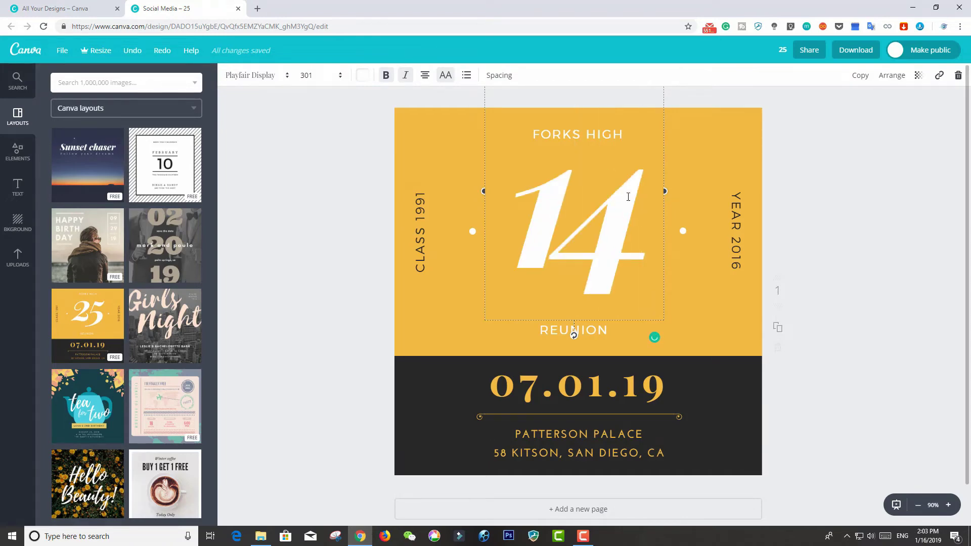
{"action": "left_click", "coordinate": [702, 288]}
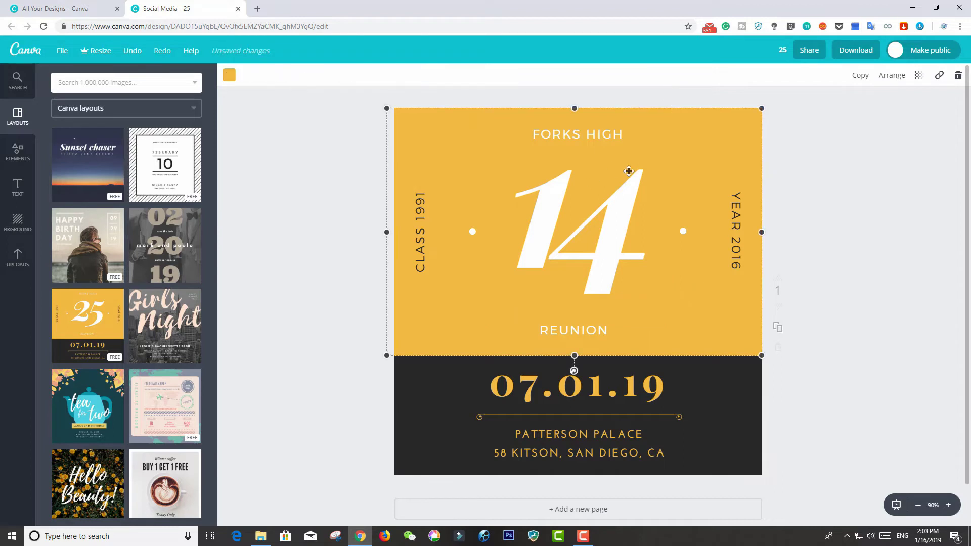
Change the FORKS HIGH line to 'BIGGEST ONLINE SALE'.
{"action": "left_click", "coordinate": [627, 134]}
{"action": "left_click_drag", "start_coordinate": [625, 134], "coordinate": [532, 135]}
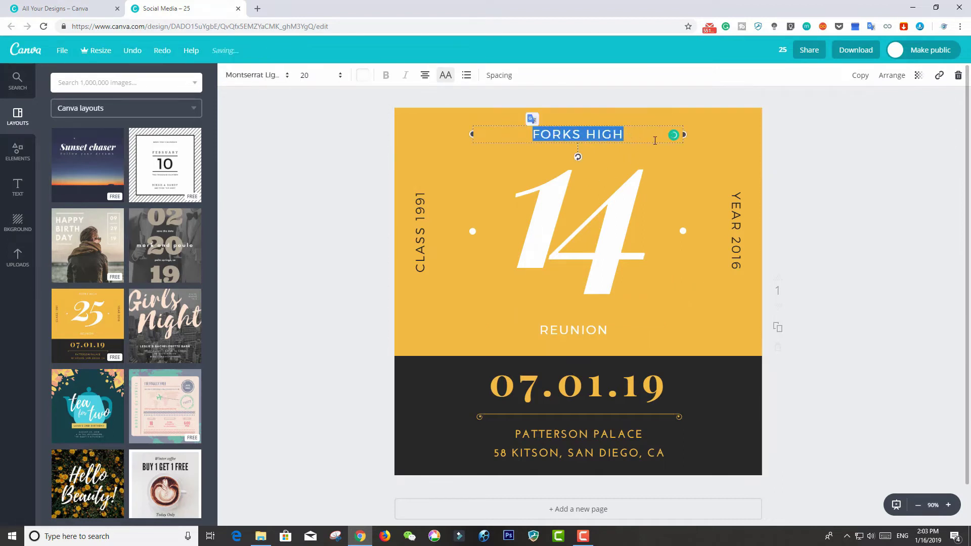
{"action": "key", "text": "BackSpace"}
{"action": "type", "text": "BI"}
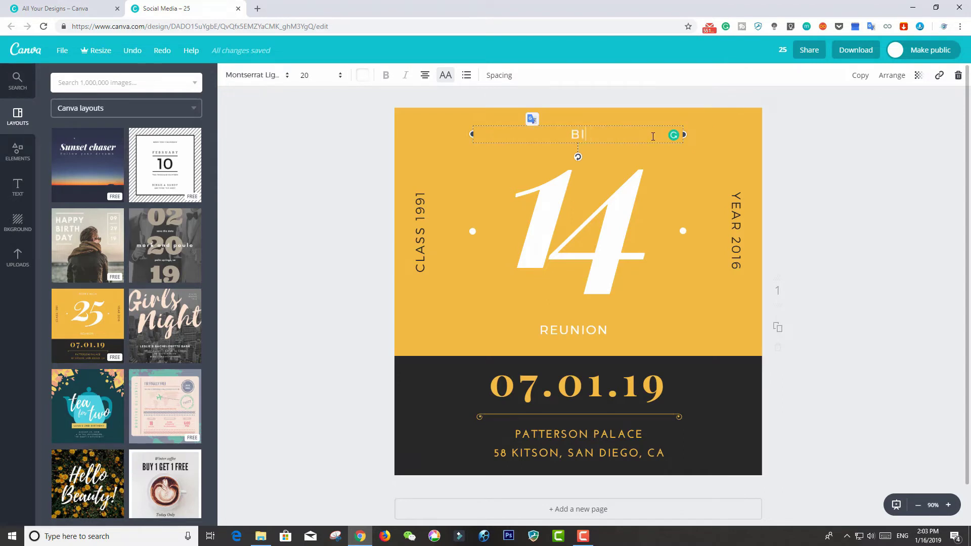
{"action": "type", "text": "GGE"}
{"action": "type", "text": "ST "}
{"action": "type", "text": "ONLINE "}
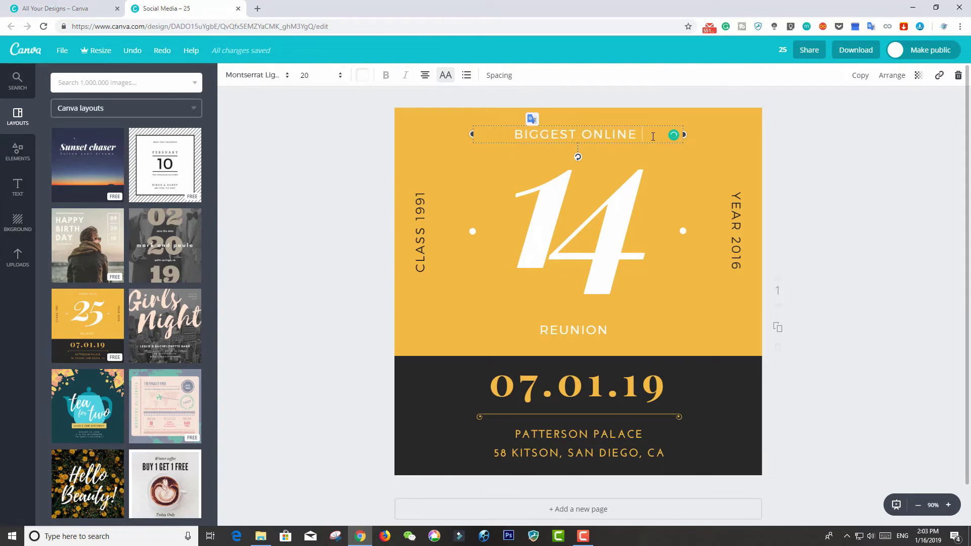
{"action": "type", "text": "SALE"}
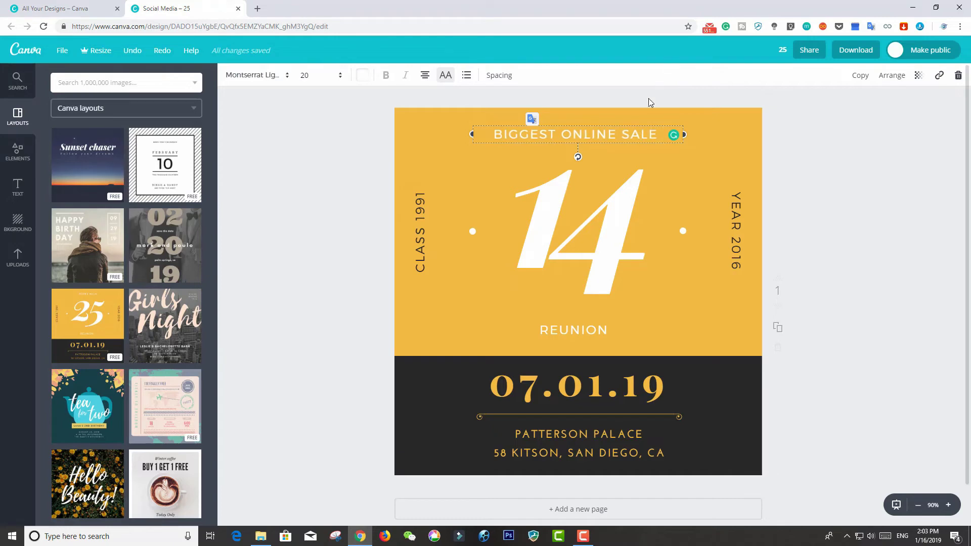
{"action": "key", "text": "Escape"}
Replace the REUNION line below the 14 with 'FEBRUARY'.
{"action": "left_click", "coordinate": [609, 333]}
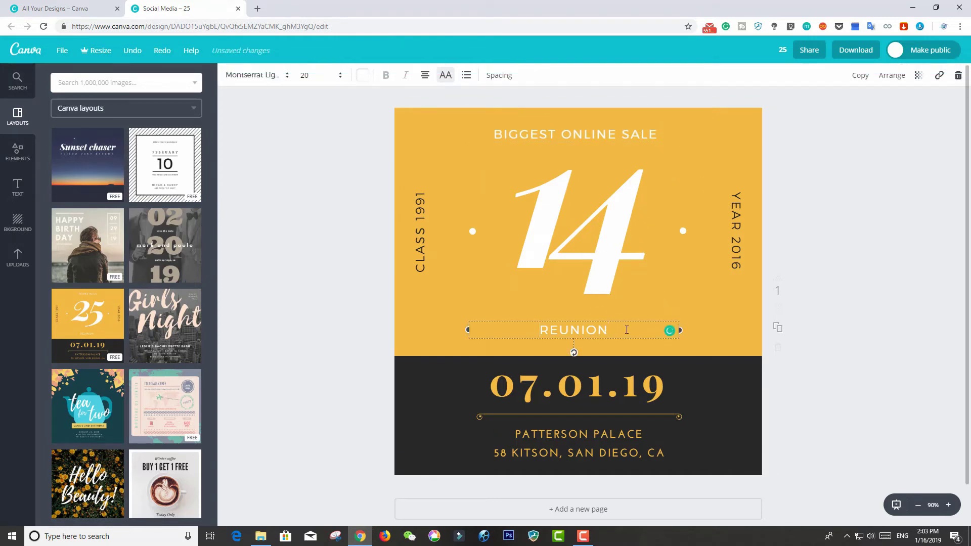
{"action": "key", "text": "BackSpace"}
{"action": "key", "text": "BackSpace"}
{"action": "key", "text": "BackSpace"}
{"action": "key", "text": "BackSpace"}
{"action": "key", "text": "BackSpace"}
{"action": "type", "text": "FEBRUA"}
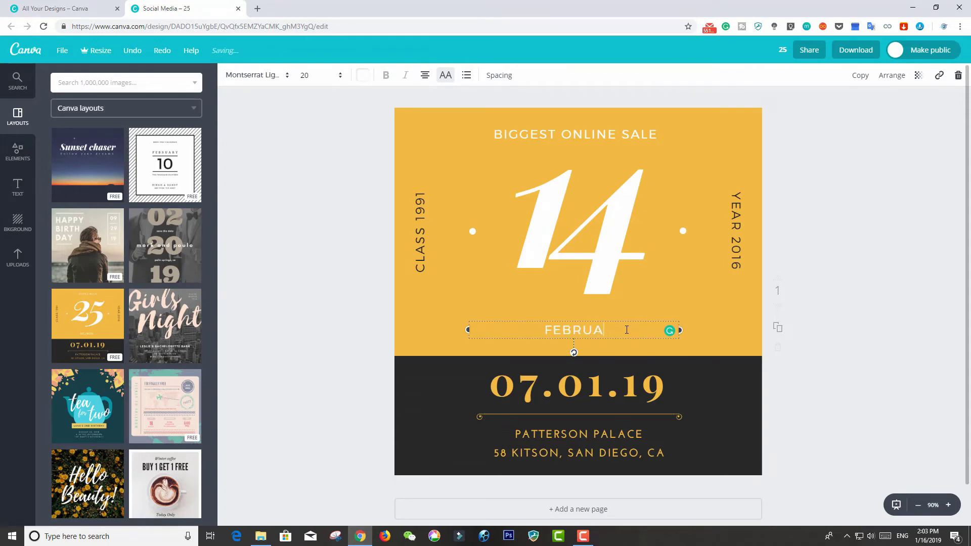
{"action": "type", "text": "RY"}
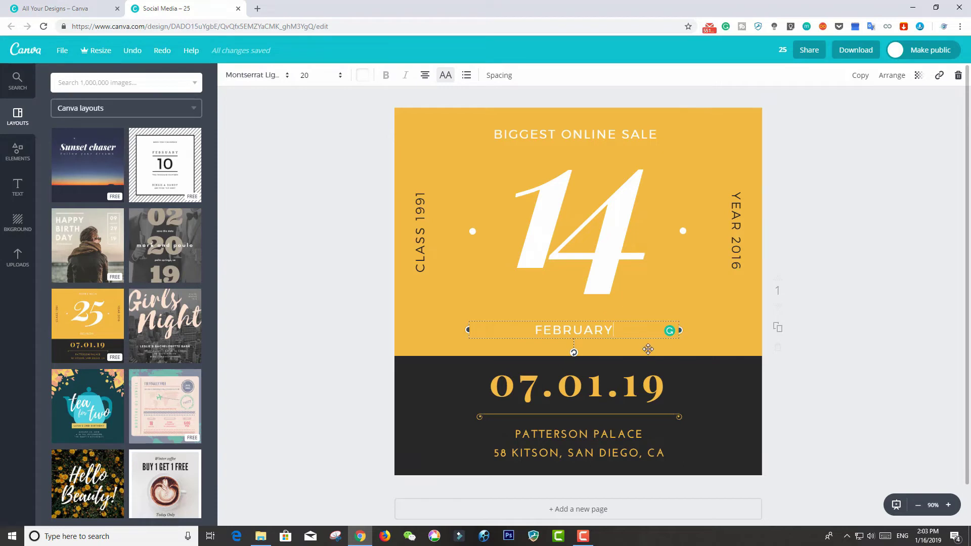
{"action": "left_click", "coordinate": [703, 297]}
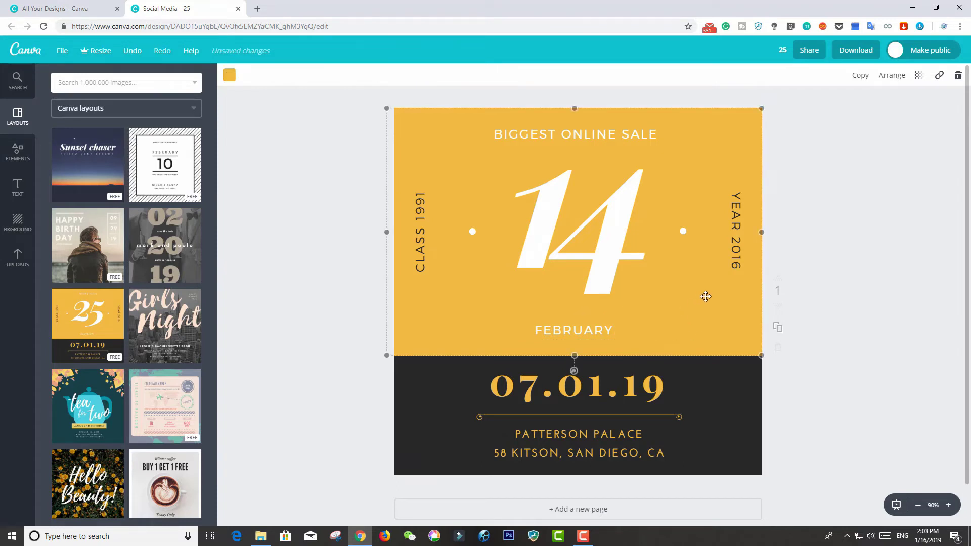
{"action": "left_click", "coordinate": [597, 131]}
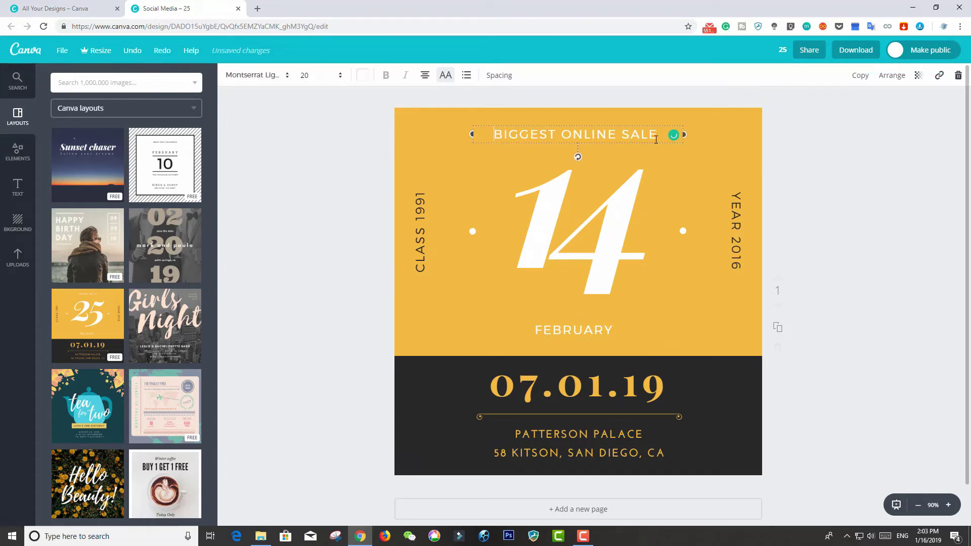
{"action": "left_click", "coordinate": [679, 172]}
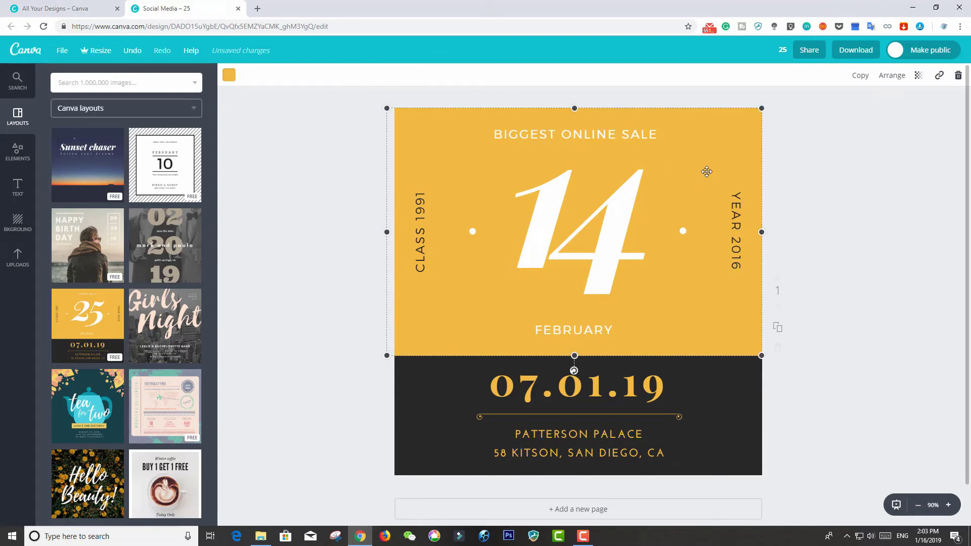
Try the special brew text template on the design, then remove it.
{"action": "left_click", "coordinate": [27, 192]}
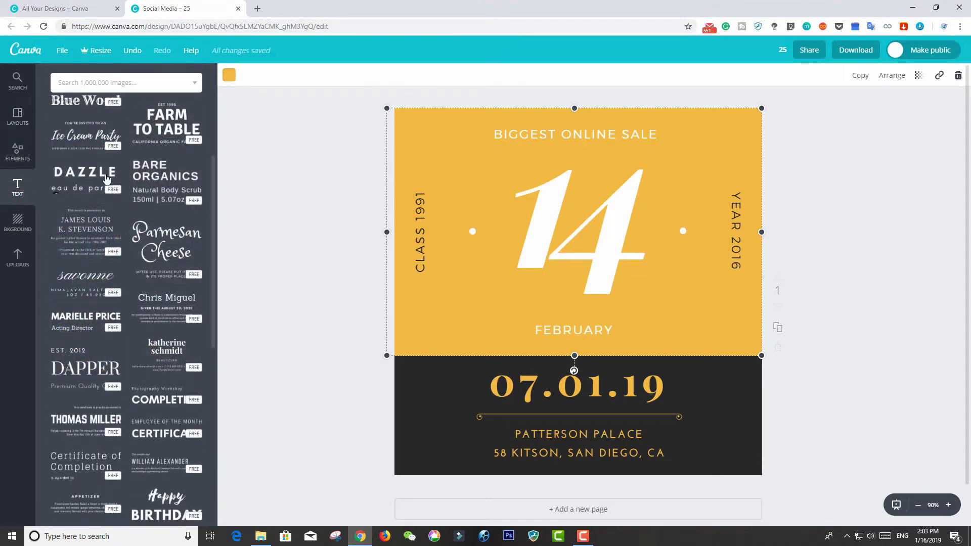
{"action": "scroll", "coordinate": [185, 201], "scroll_direction": "up", "scroll_amount": 4}
{"action": "scroll", "coordinate": [150, 270], "scroll_direction": "down", "scroll_amount": 2}
{"action": "scroll", "coordinate": [151, 269], "scroll_direction": "down", "scroll_amount": 3}
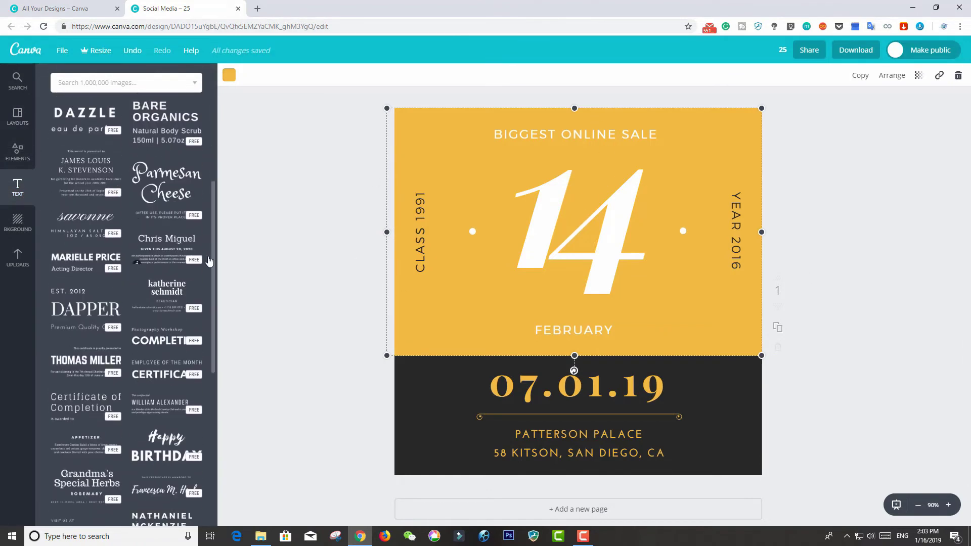
{"action": "scroll", "coordinate": [151, 270], "scroll_direction": "down", "scroll_amount": 1}
{"action": "scroll", "coordinate": [150, 270], "scroll_direction": "down", "scroll_amount": 4}
{"action": "scroll", "coordinate": [146, 273], "scroll_direction": "down", "scroll_amount": 3}
{"action": "scroll", "coordinate": [142, 278], "scroll_direction": "down", "scroll_amount": 2}
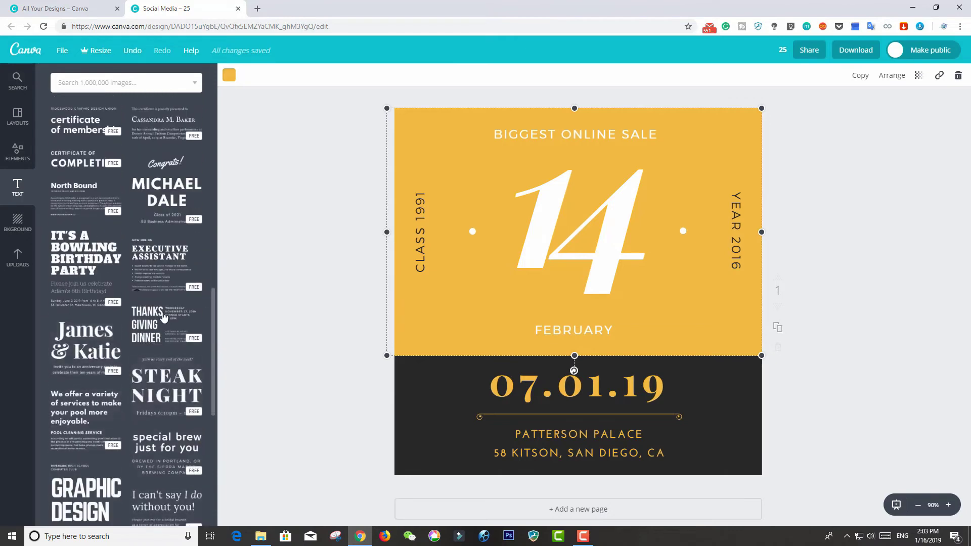
{"action": "scroll", "coordinate": [135, 284], "scroll_direction": "down", "scroll_amount": 4}
{"action": "left_click_drag", "start_coordinate": [147, 256], "coordinate": [635, 267]}
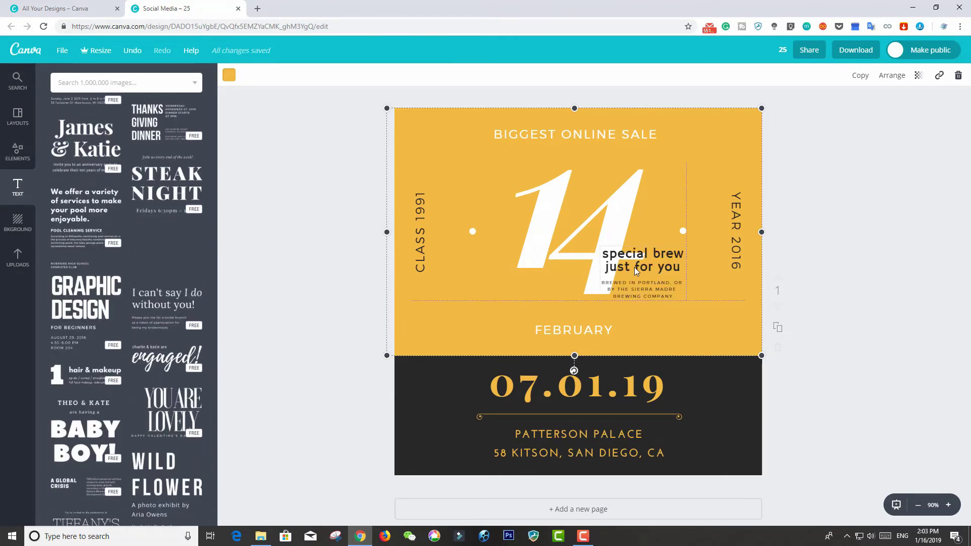
{"action": "mouse_move", "coordinate": [472, 244]}
{"action": "left_mouse_down"}
{"action": "mouse_move", "coordinate": [167, 238]}
{"action": "mouse_move", "coordinate": [172, 251]}
{"action": "left_mouse_up"}
{"action": "left_click", "coordinate": [191, 246]}
Nudge BIGGEST ONLINE SALE lower and add an 'Add heading' text at the top.
{"action": "scroll", "coordinate": [144, 268], "scroll_direction": "up", "scroll_amount": 6}
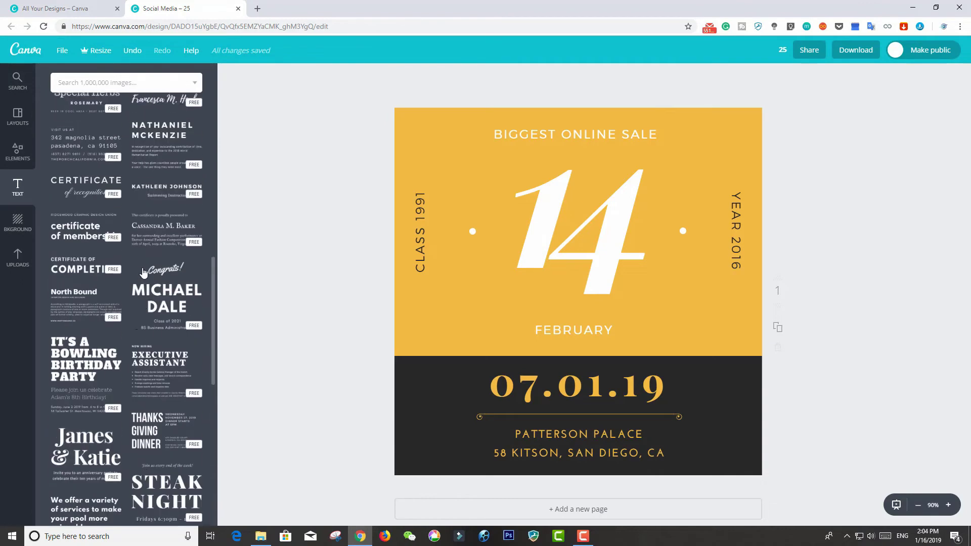
{"action": "scroll", "coordinate": [142, 272], "scroll_direction": "up", "scroll_amount": 6}
{"action": "scroll", "coordinate": [141, 268], "scroll_direction": "up", "scroll_amount": 6}
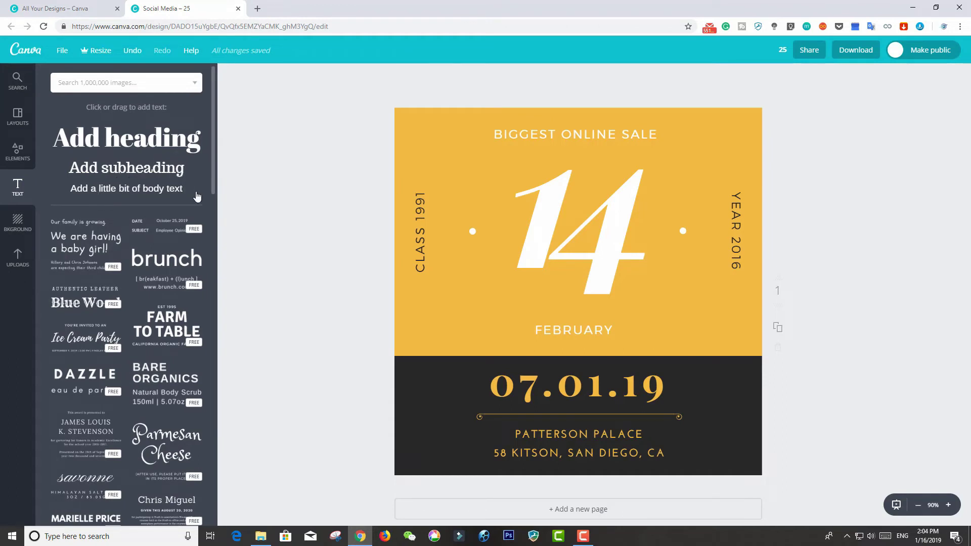
{"action": "left_click_drag", "start_coordinate": [197, 156], "coordinate": [171, 155]}
{"action": "left_click_drag", "start_coordinate": [595, 131], "coordinate": [594, 150]}
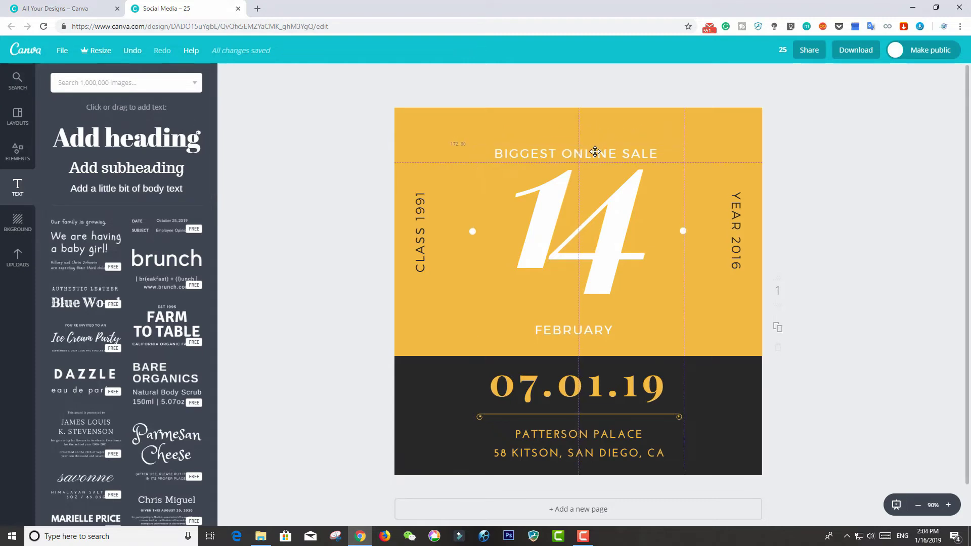
{"action": "left_click_drag", "start_coordinate": [126, 138], "coordinate": [561, 124]}
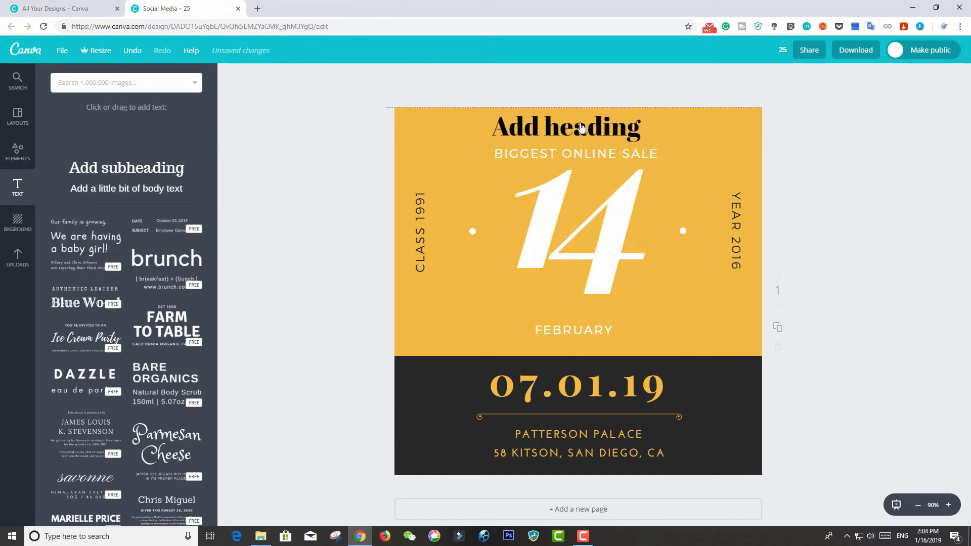
Change the new heading's text to 'Are You Ready?'.
{"action": "left_click_drag", "start_coordinate": [561, 124], "coordinate": [567, 127]}
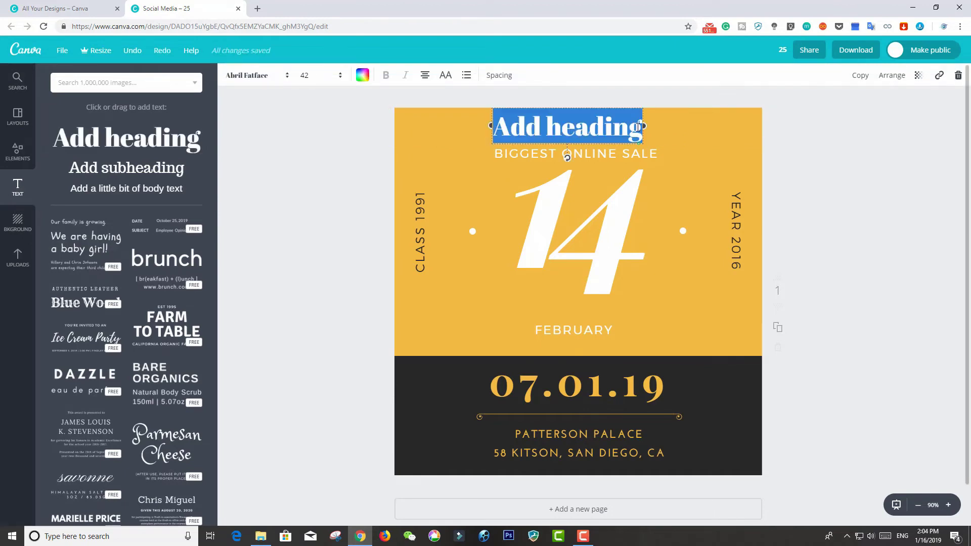
{"action": "key", "text": "BackSpace"}
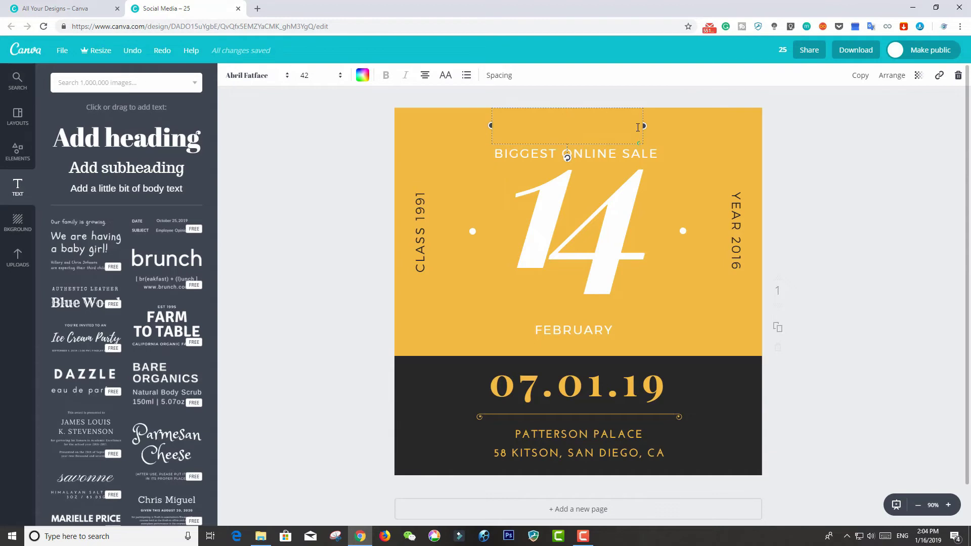
{"action": "type", "text": "Are Y"}
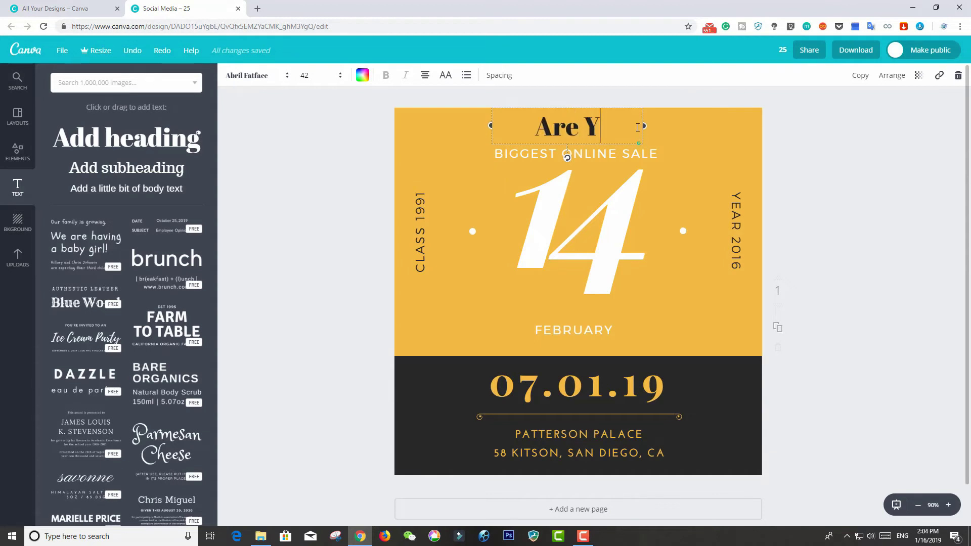
{"action": "type", "text": "ou Rea"}
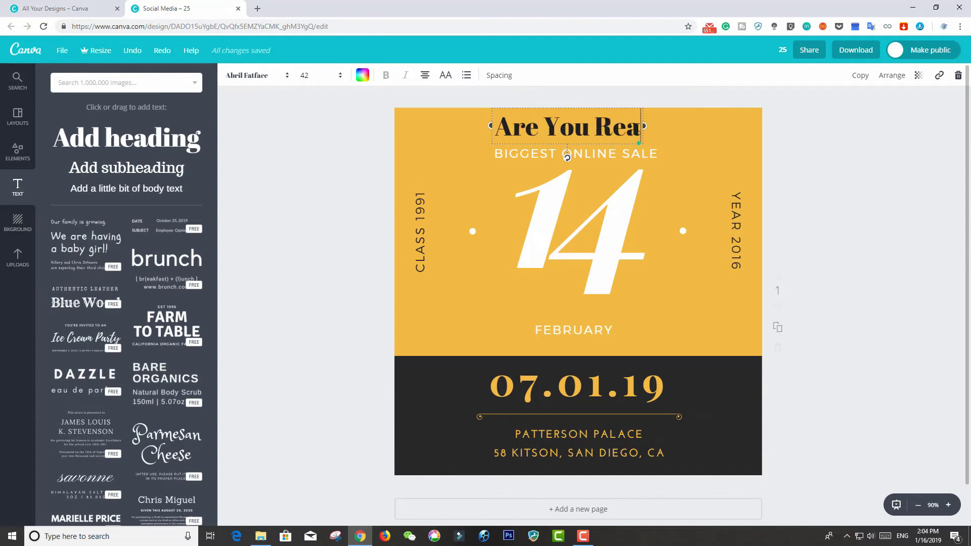
{"action": "type", "text": "dy"}
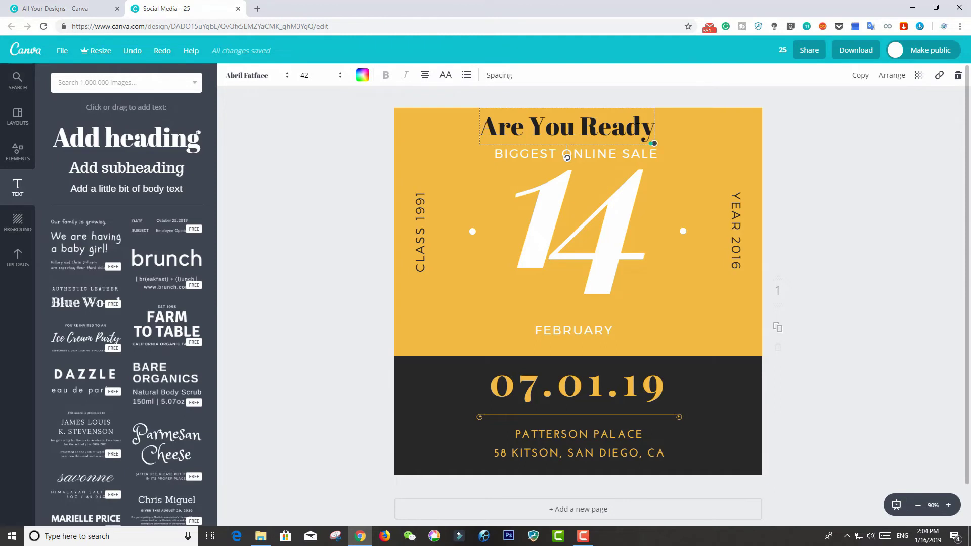
{"action": "type", "text": "?"}
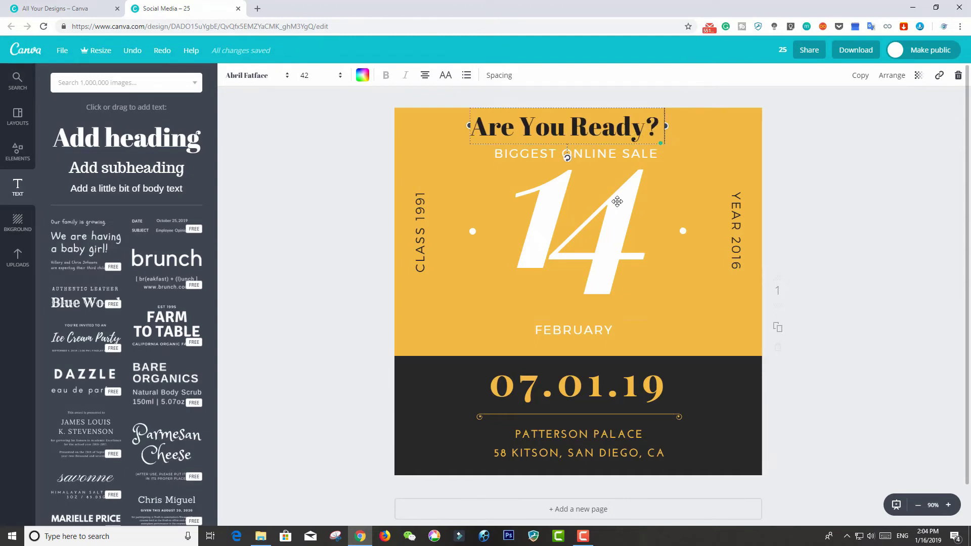
{"action": "left_click", "coordinate": [617, 201]}
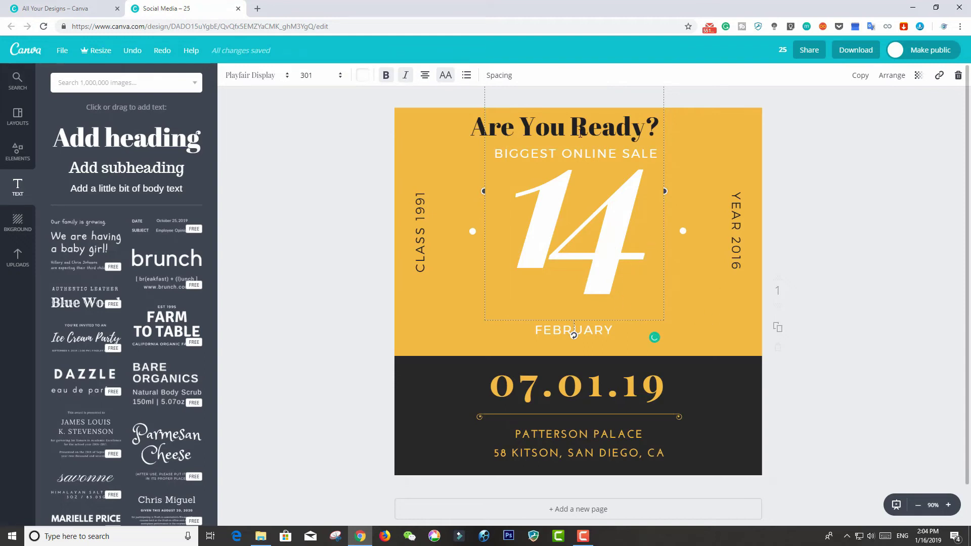
{"action": "left_click", "coordinate": [699, 184]}
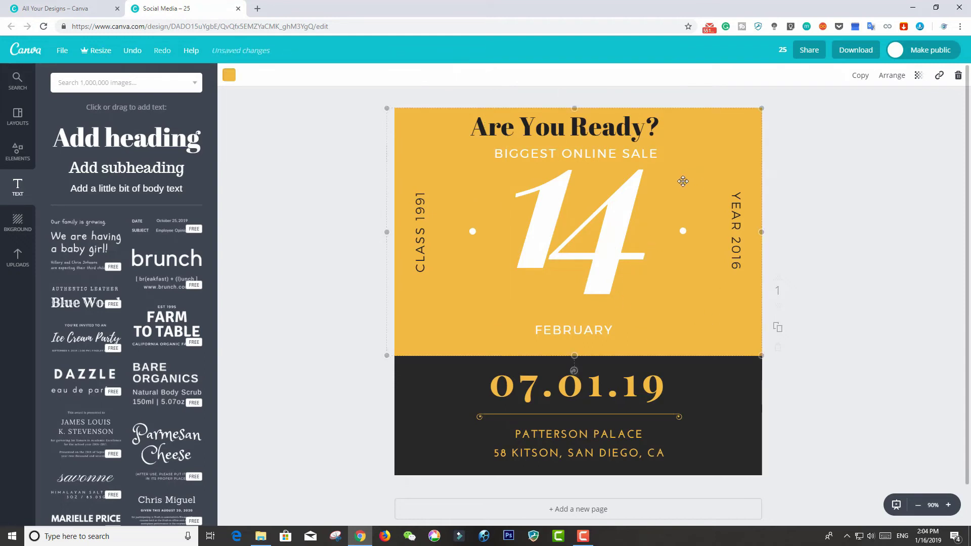
{"action": "left_click", "coordinate": [608, 201]}
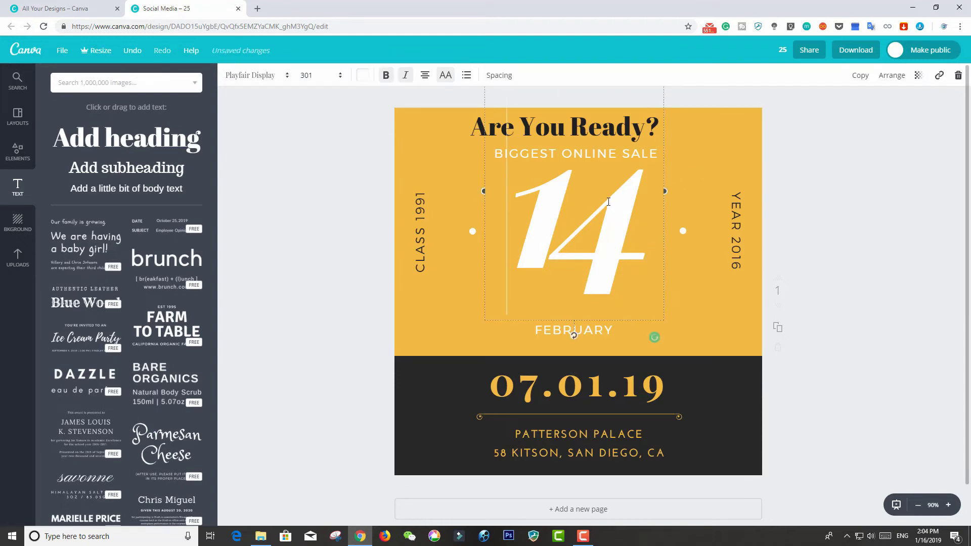
Centre the 'Are You Ready?' heading and colour it red.
{"action": "left_click", "coordinate": [696, 288]}
{"action": "left_click_drag", "start_coordinate": [567, 123], "coordinate": [582, 123]}
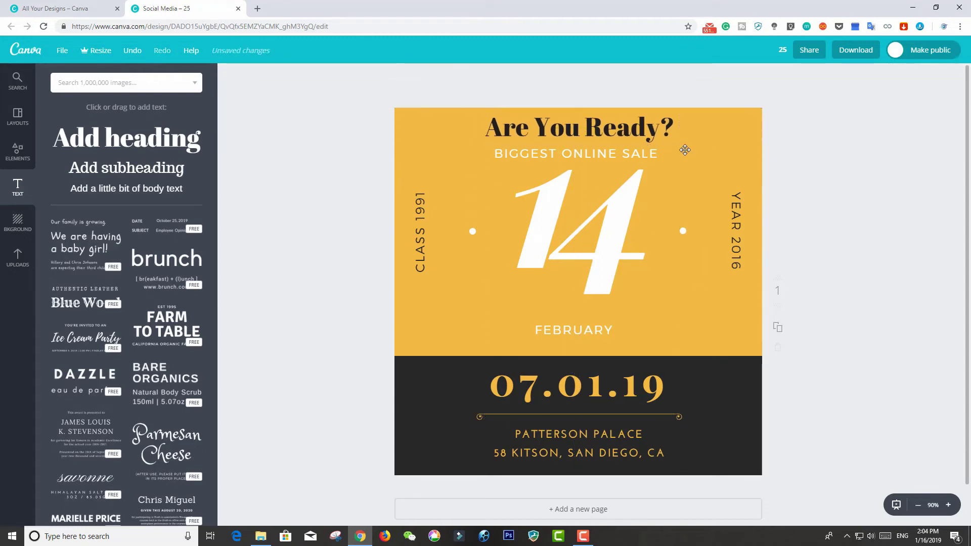
{"action": "double_click", "coordinate": [671, 126]}
{"action": "left_click", "coordinate": [675, 126]}
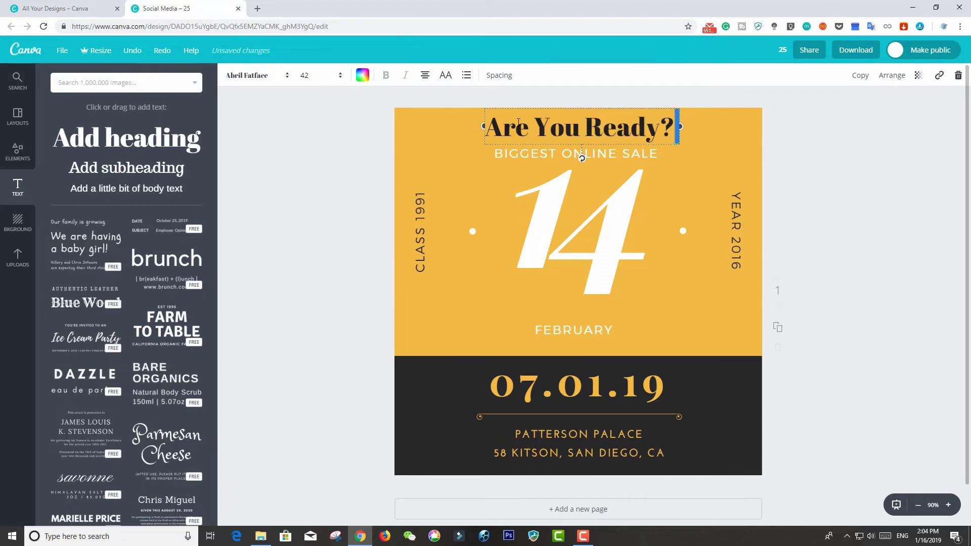
{"action": "left_click_drag", "start_coordinate": [675, 126], "coordinate": [493, 124]}
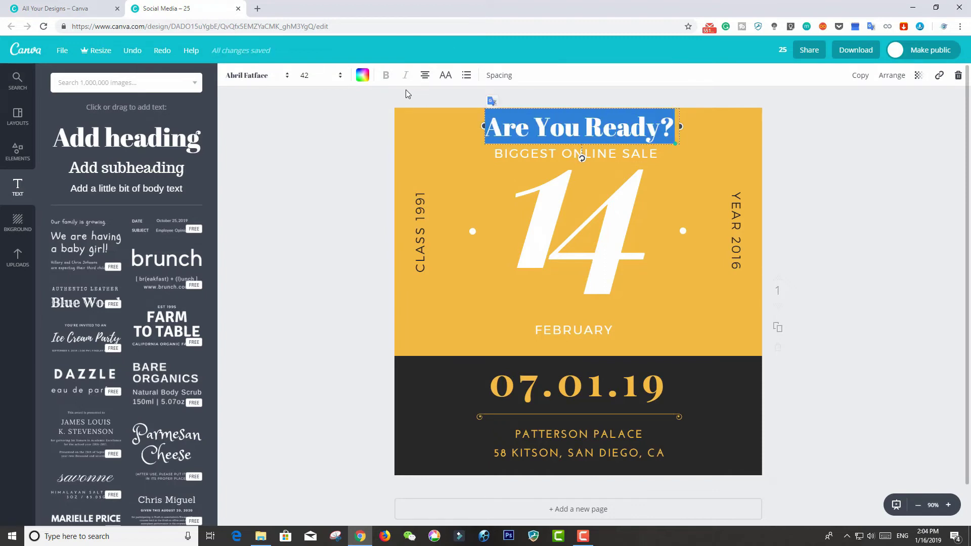
{"action": "left_click", "coordinate": [362, 75]}
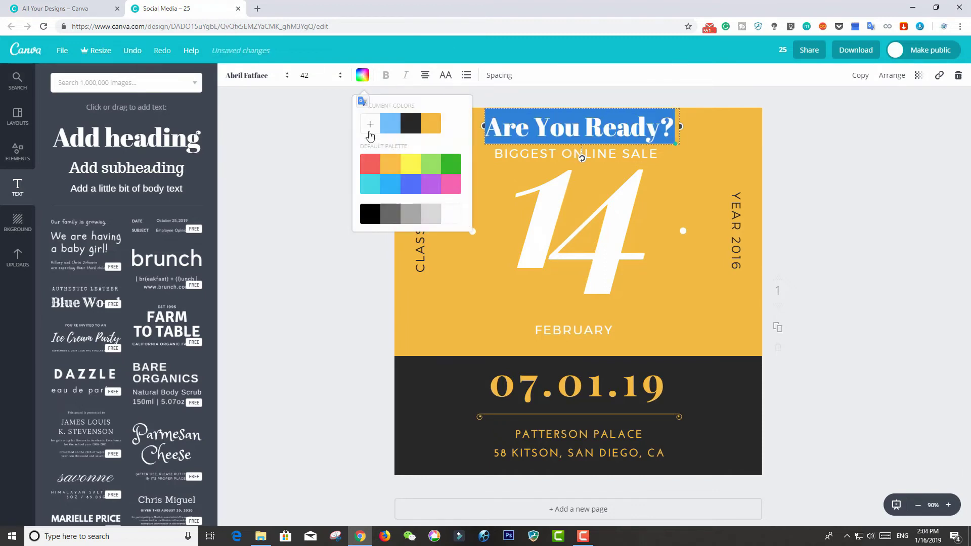
{"action": "left_click", "coordinate": [370, 172]}
{"action": "left_click", "coordinate": [661, 163]}
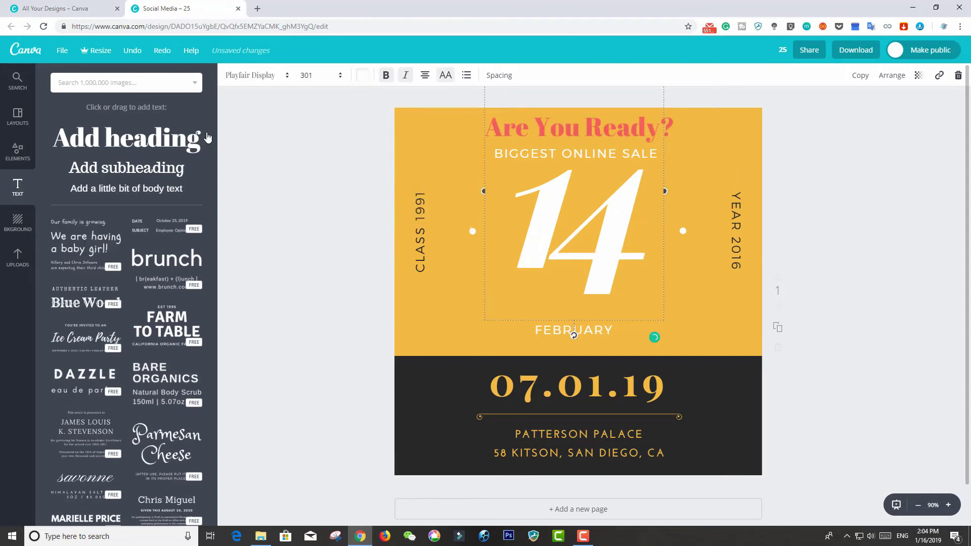
{"action": "left_click", "coordinate": [670, 180]}
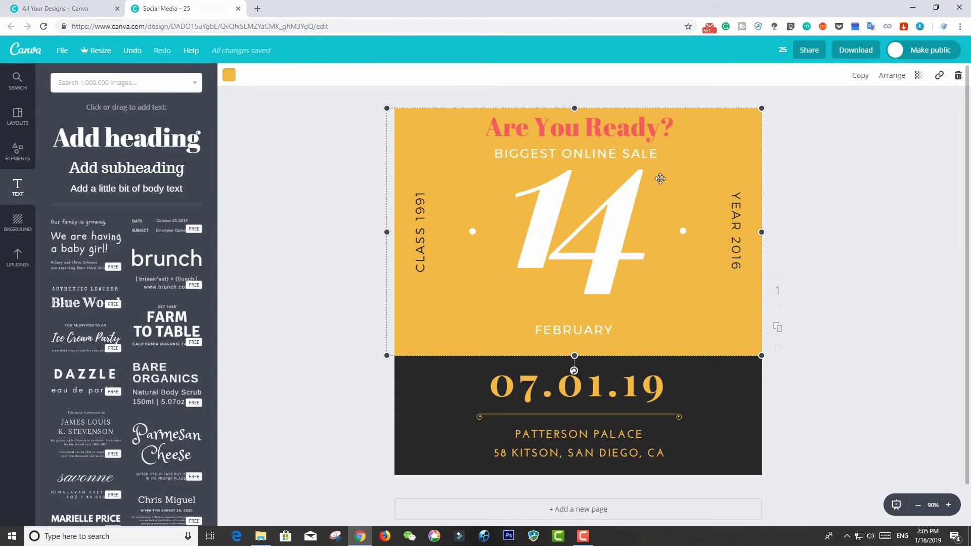
Change the date from 07.01.19 to 14.02.19.
{"action": "left_click", "coordinate": [690, 387]}
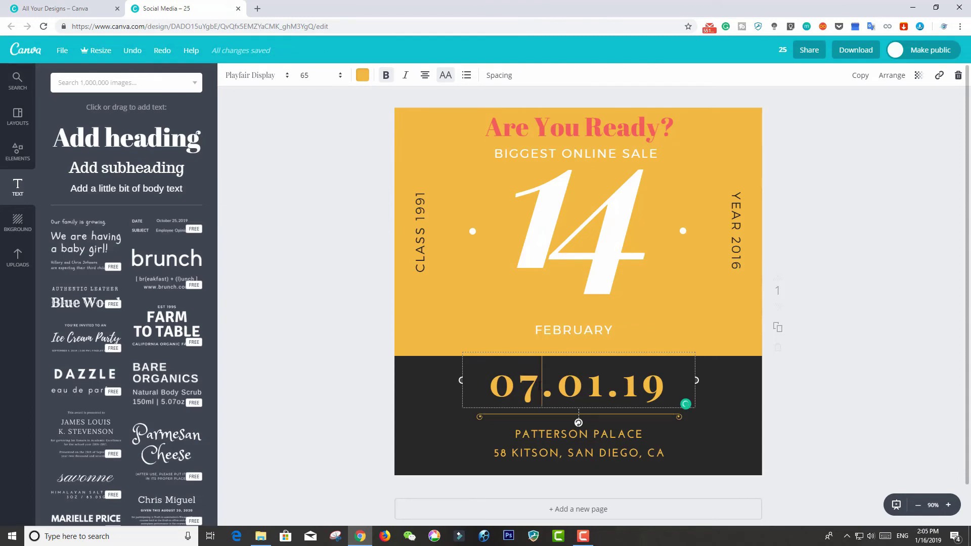
{"action": "key", "text": "BackSpace"}
{"action": "key", "text": "BackSpace"}
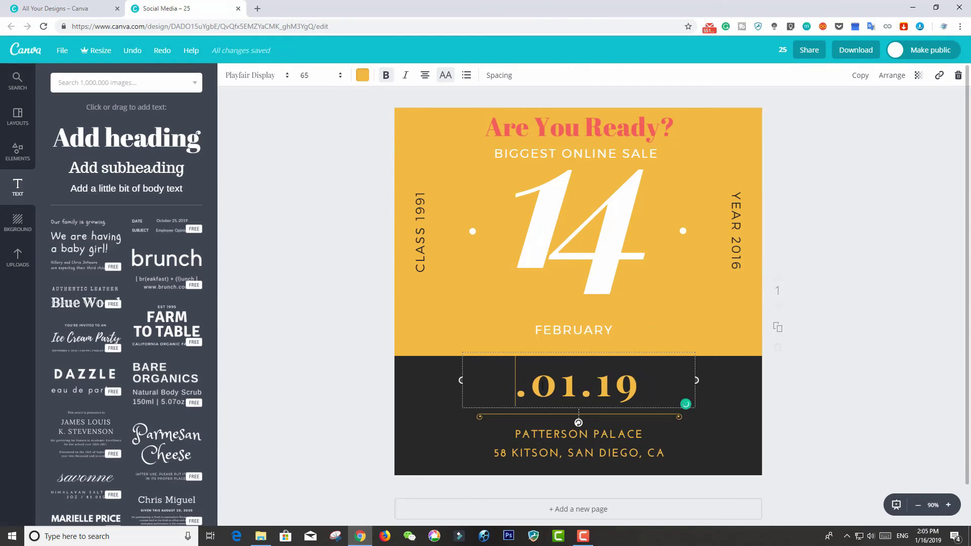
{"action": "type", "text": "14"}
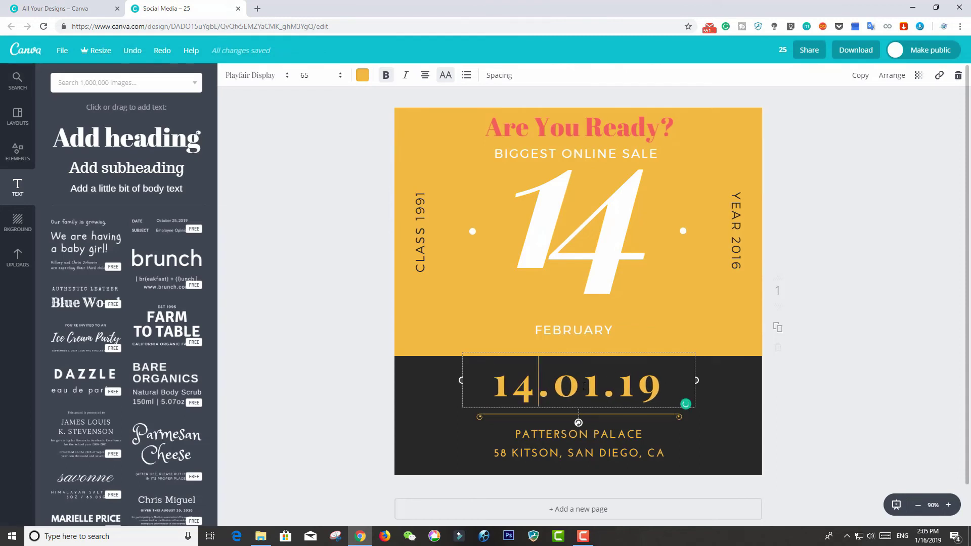
{"action": "key", "text": "BackSpace"}
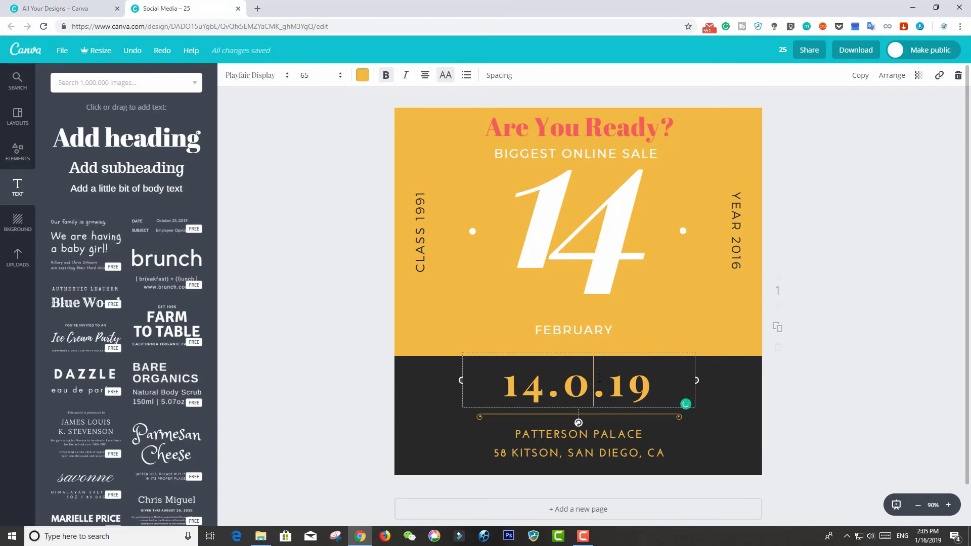
{"action": "type", "text": "2"}
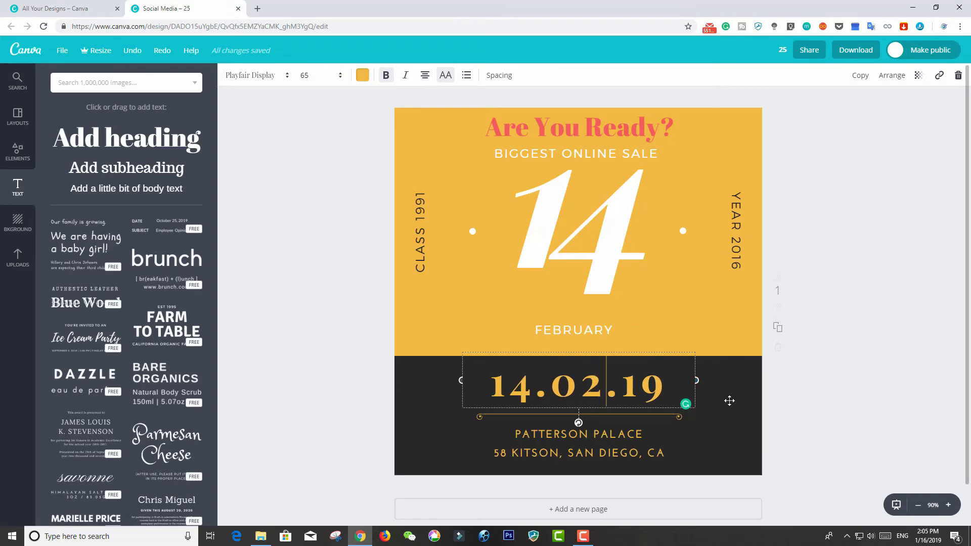
{"action": "left_click", "coordinate": [729, 401]}
Replace the PATTERSON PALACE and Kitson address lines with 'DHANMONDI 15 , DHAKA'.
{"action": "left_click", "coordinate": [656, 452]}
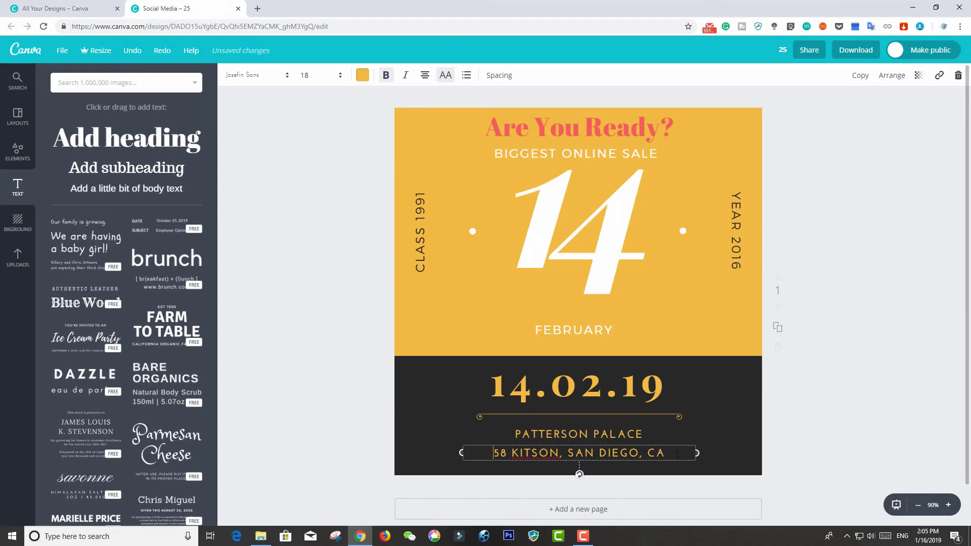
{"action": "left_click_drag", "start_coordinate": [677, 454], "coordinate": [495, 453]}
{"action": "key", "text": "BackSpace"}
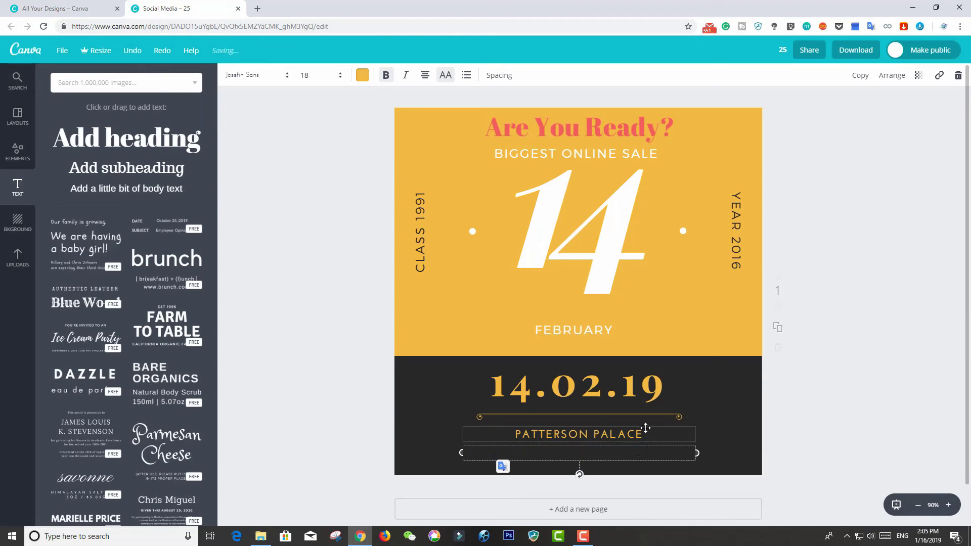
{"action": "left_click", "coordinate": [646, 428]}
{"action": "left_click_drag", "start_coordinate": [645, 434], "coordinate": [515, 433]}
{"action": "key", "text": "BackSpace"}
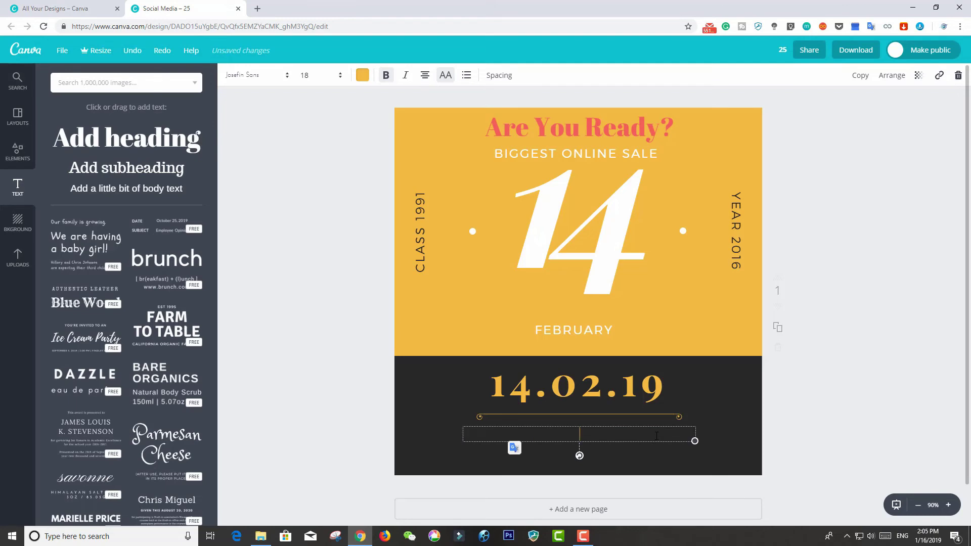
{"action": "type", "text": "DHANMO"}
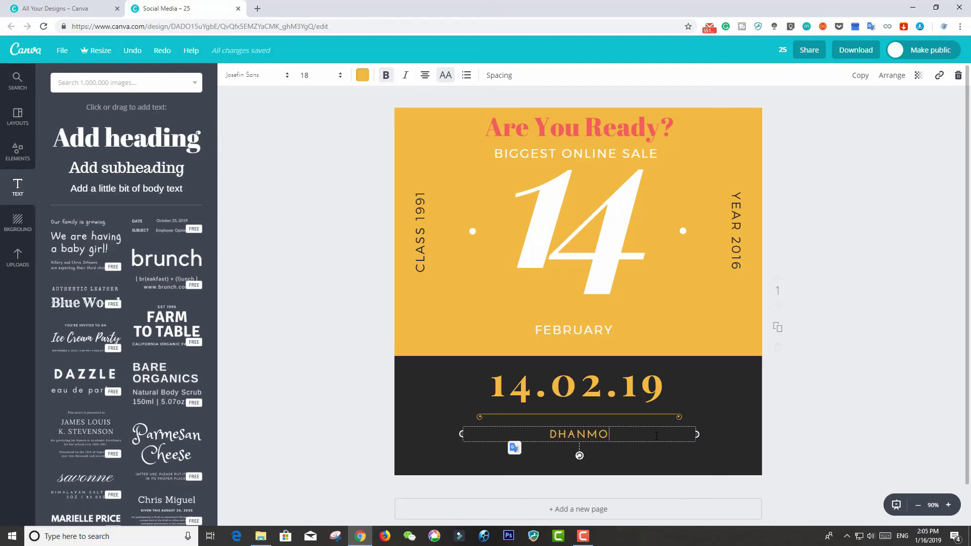
{"action": "type", "text": "NDI "}
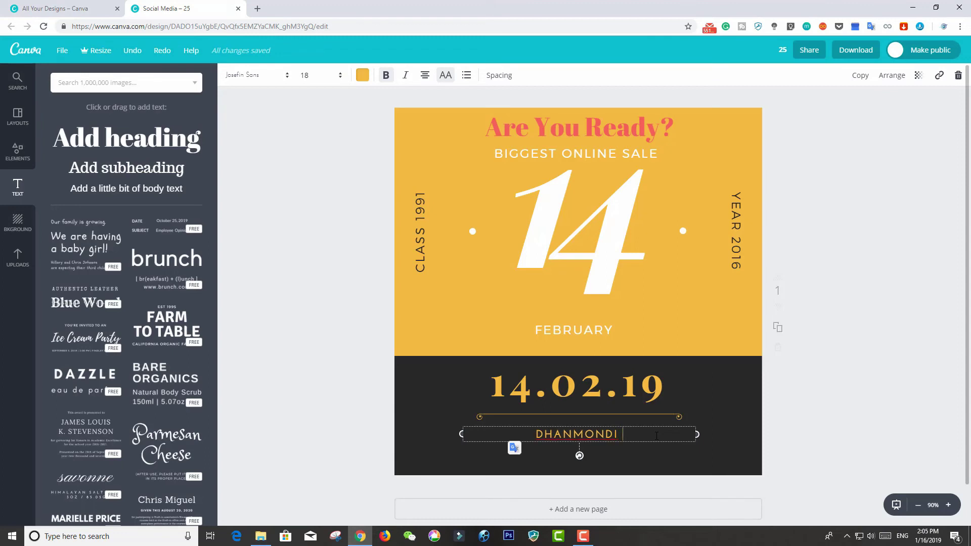
{"action": "type", "text": "15 ,"}
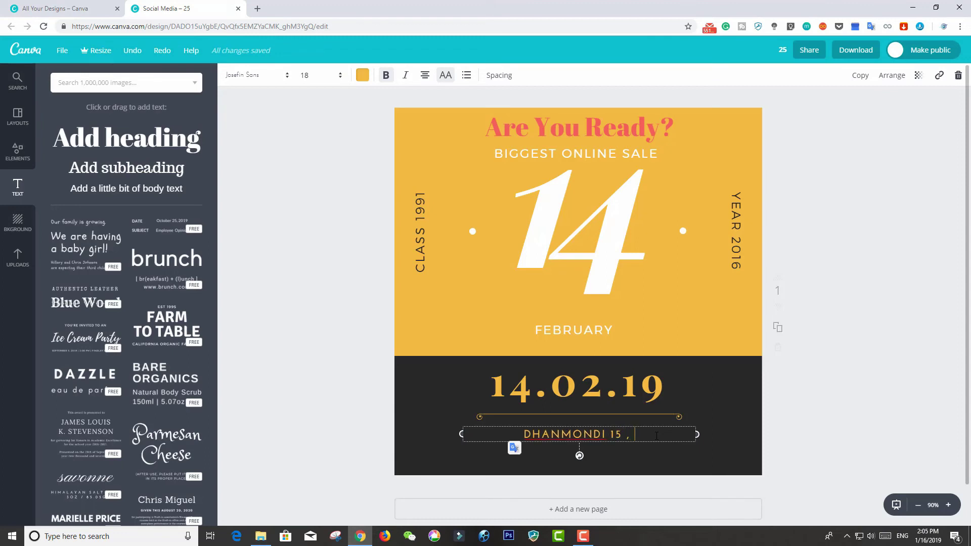
{"action": "type", "text": " DHAKA"}
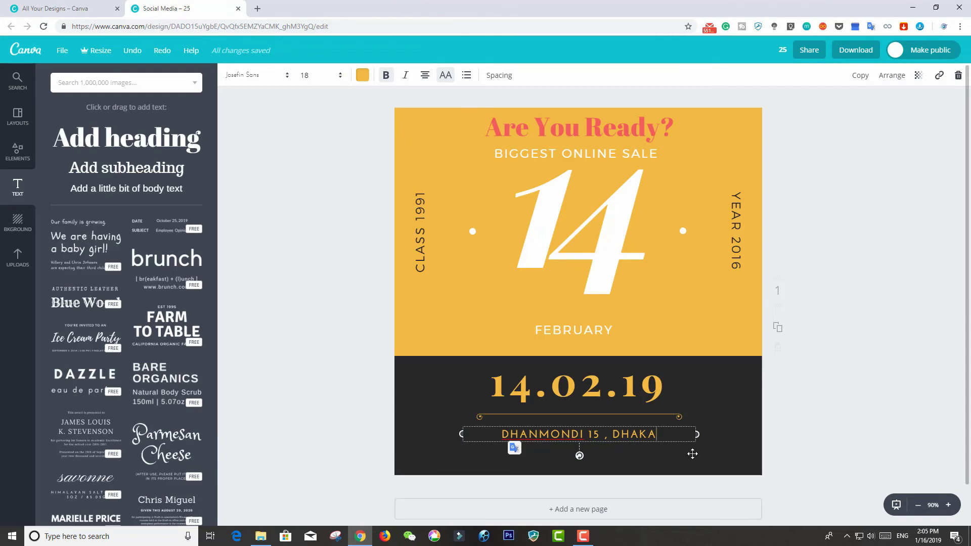
{"action": "left_click", "coordinate": [693, 454]}
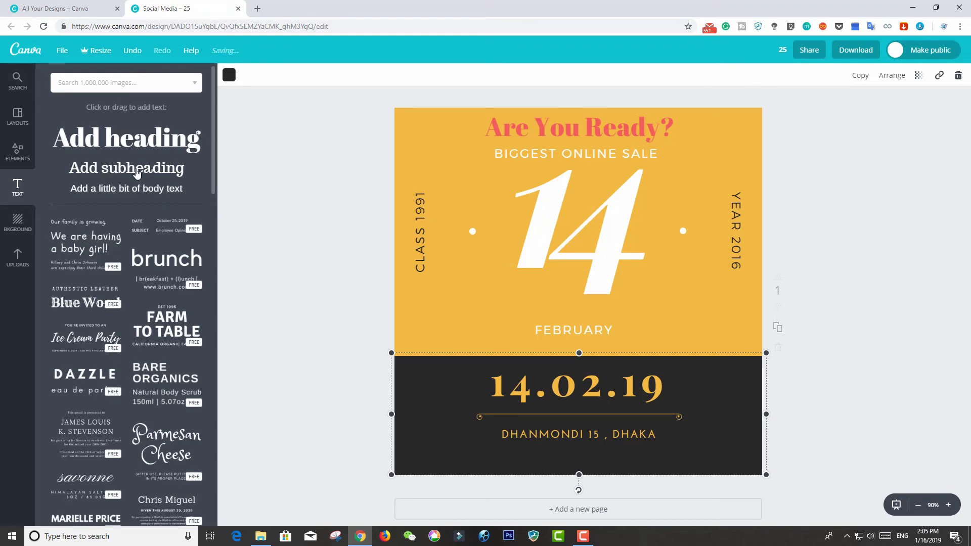
Add a subheading under DHANMONDI 15 , DHAKA with the contact phone number, coloured coral red.
{"action": "mouse_move", "coordinate": [136, 171]}
{"action": "left_mouse_down"}
{"action": "mouse_move", "coordinate": [589, 456]}
{"action": "mouse_move", "coordinate": [643, 460]}
{"action": "left_mouse_up"}
{"action": "key", "text": "BackSpace"}
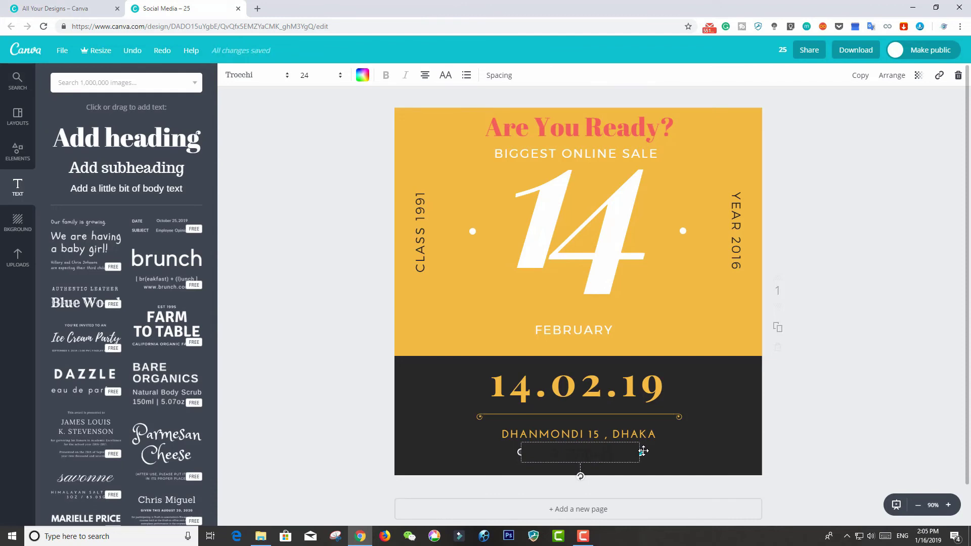
{"action": "left_click_drag", "start_coordinate": [633, 453], "coordinate": [537, 452]}
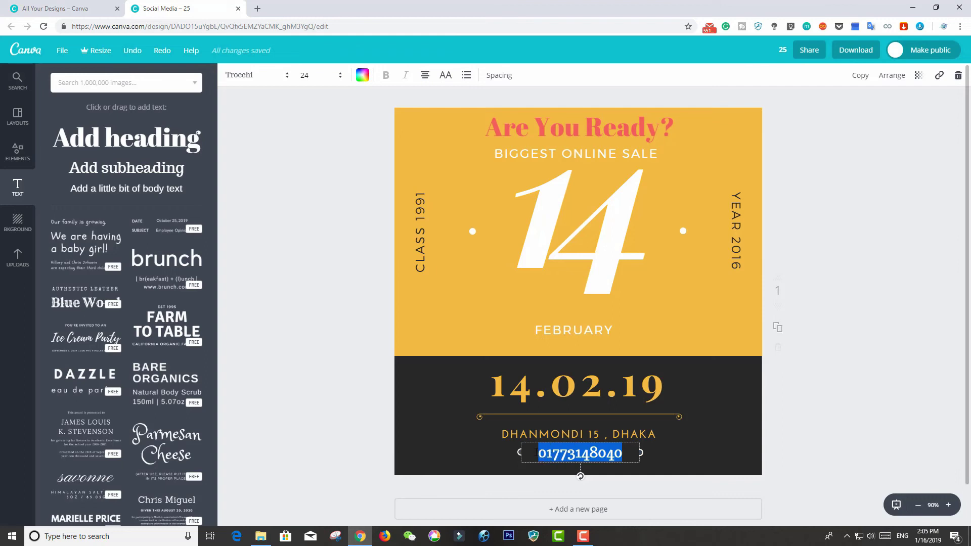
{"action": "left_click", "coordinate": [363, 75]}
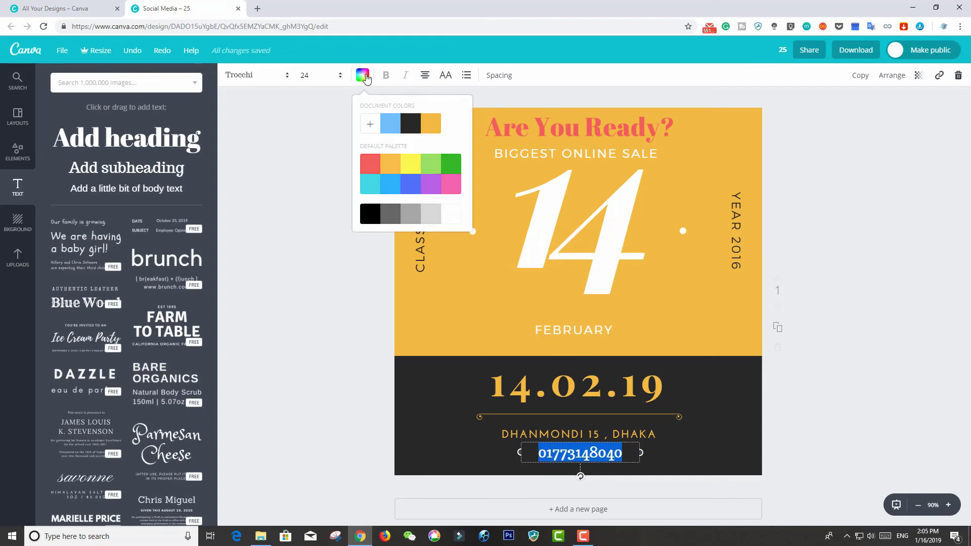
{"action": "left_click", "coordinate": [372, 166]}
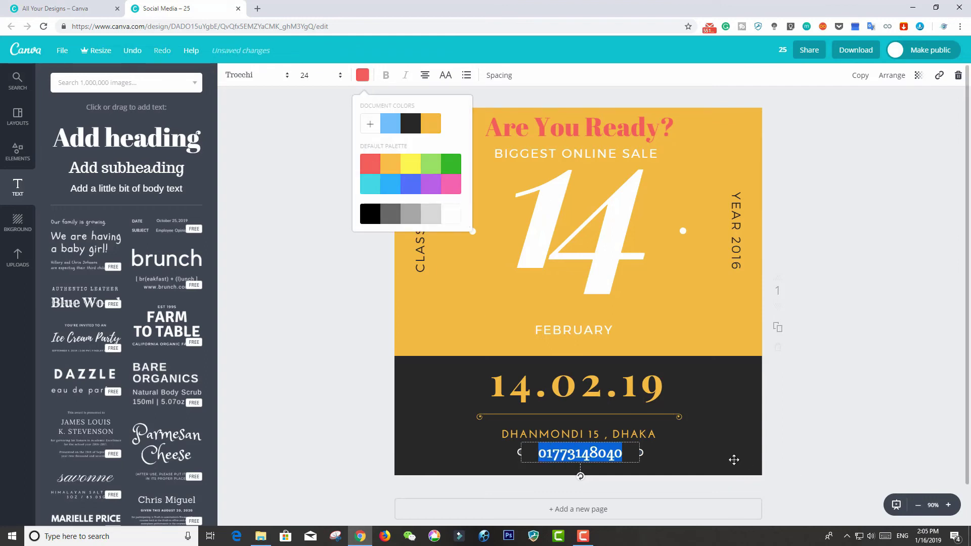
{"action": "left_click", "coordinate": [690, 435]}
{"action": "left_click", "coordinate": [636, 473]}
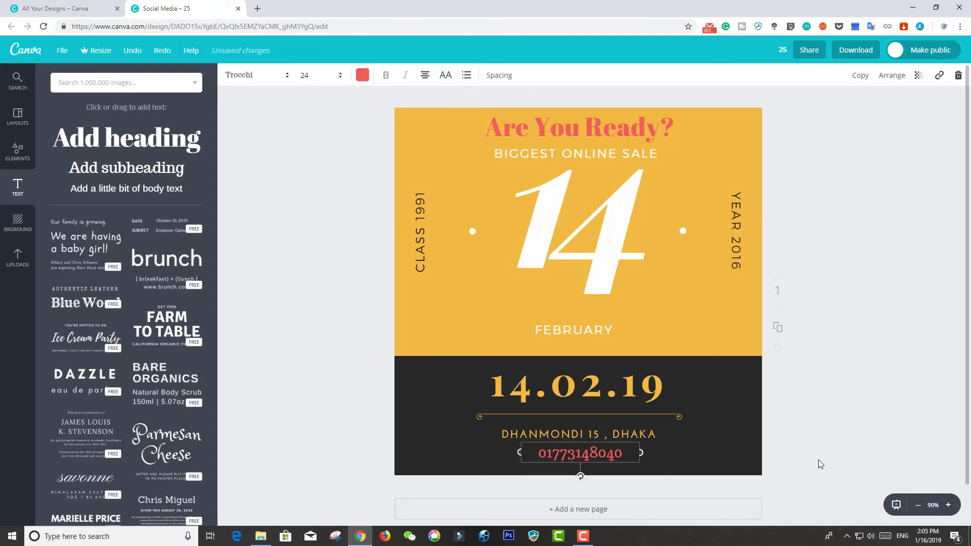
{"action": "left_click", "coordinate": [427, 230]}
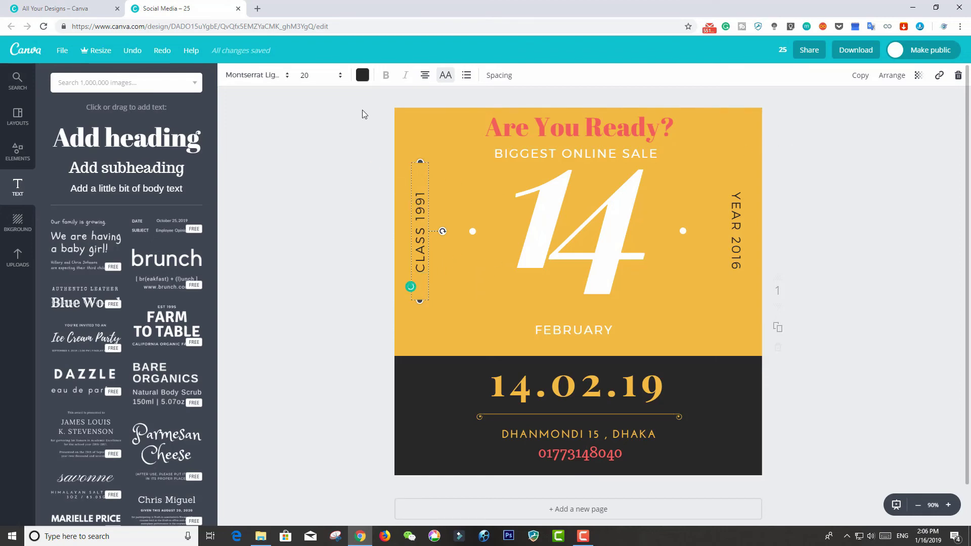
Trash the vertical CLASS 1991 label, then the vertical YEAR 2016 label.
{"action": "left_click", "coordinate": [958, 75]}
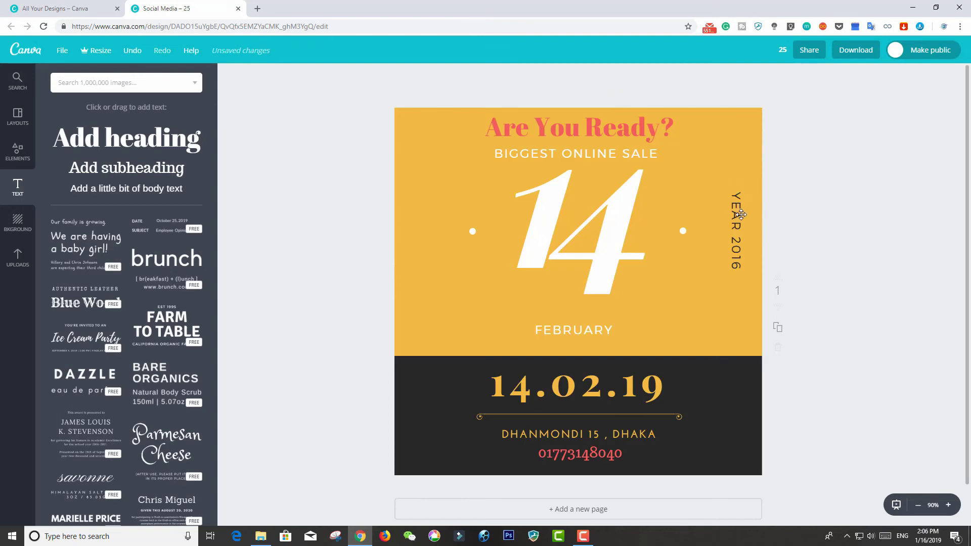
{"action": "left_click", "coordinate": [958, 77]}
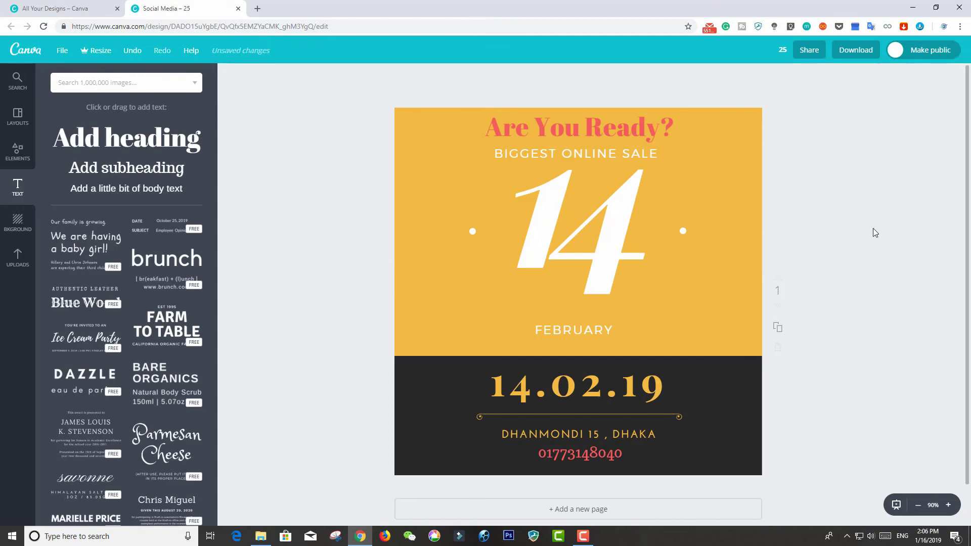